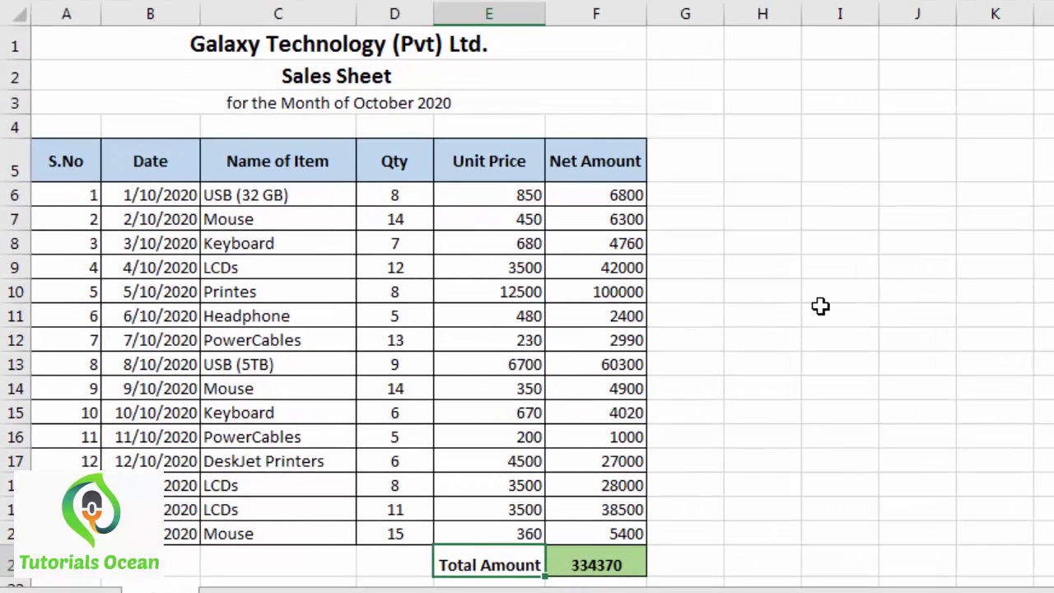
# - Examine the title and the Date, Name of Item and Qty column headings of the sample sales sheet
pyautogui.click(221, 53)
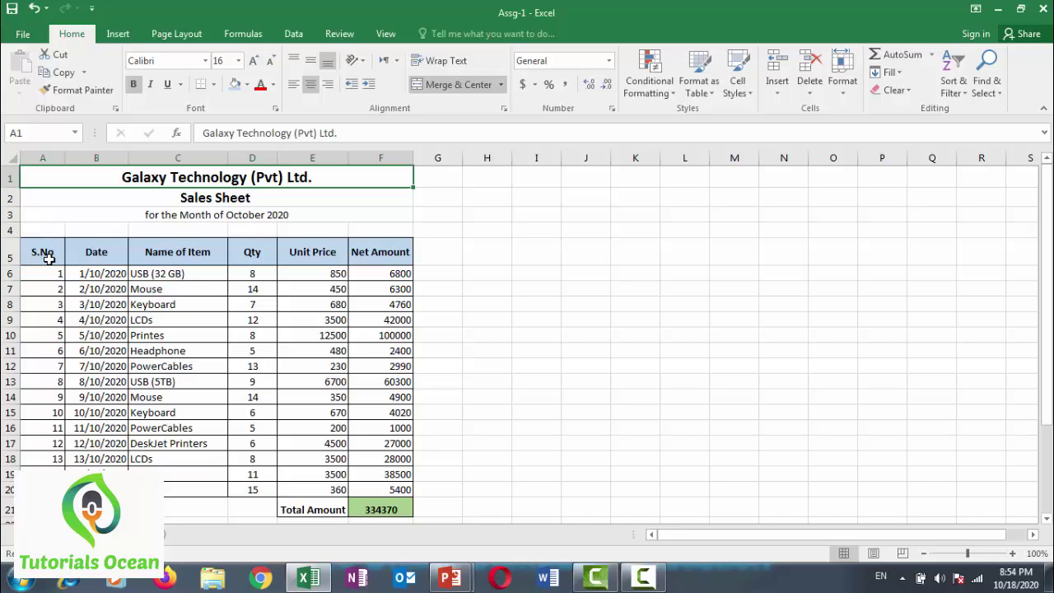
pyautogui.click(91, 256)
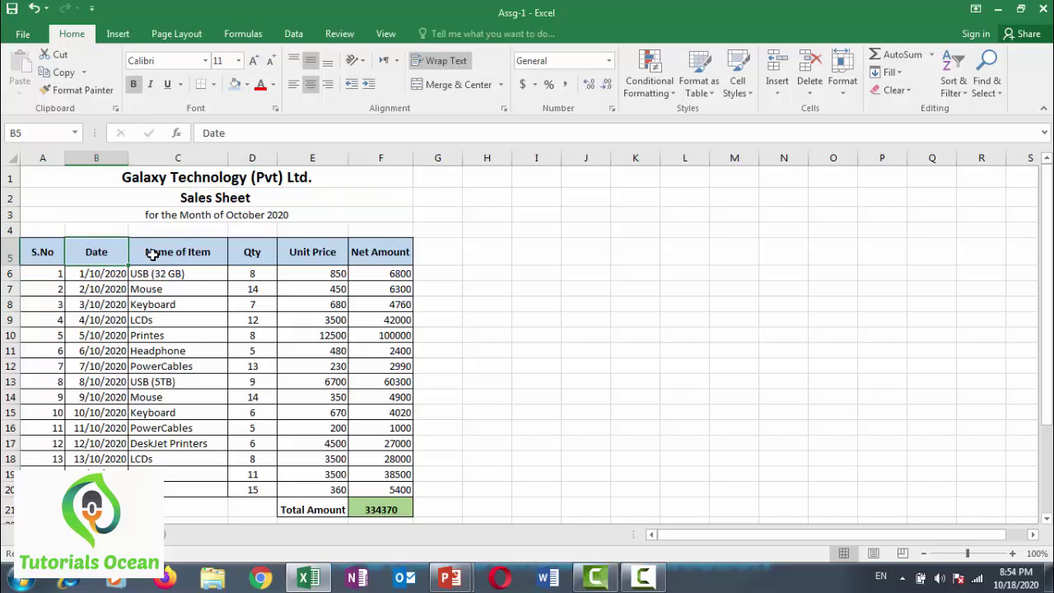
pyautogui.click(152, 255)
pyautogui.click(238, 260)
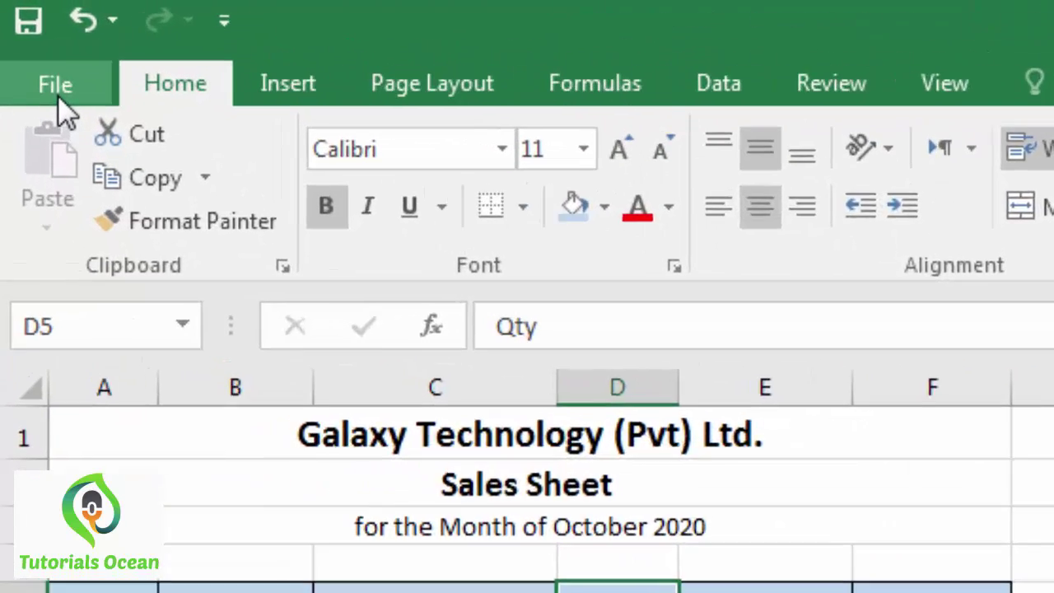
# - Create a new blank workbook
pyautogui.click(32, 48)
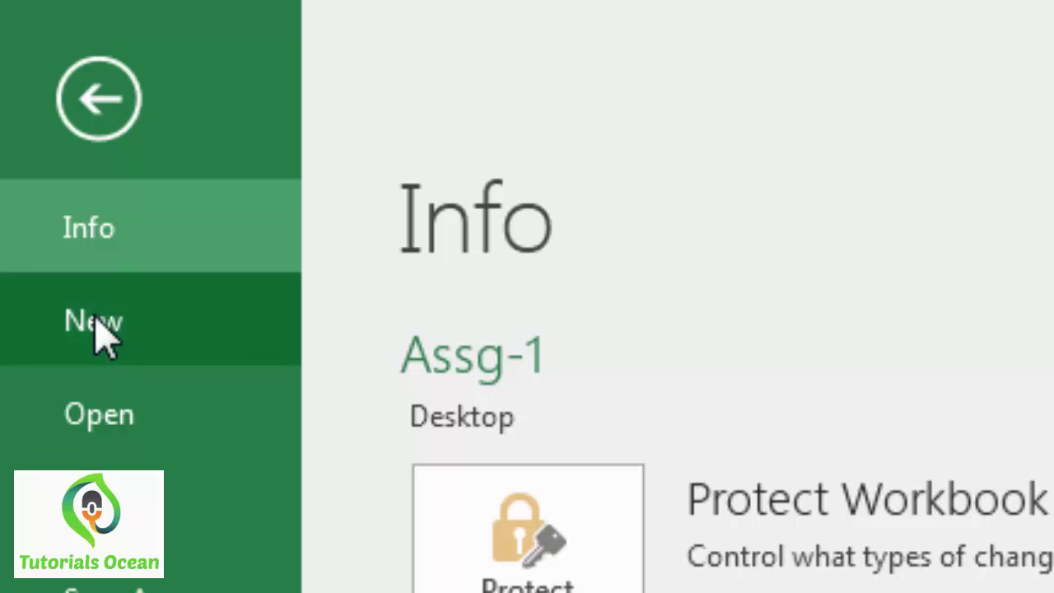
pyautogui.click(98, 99)
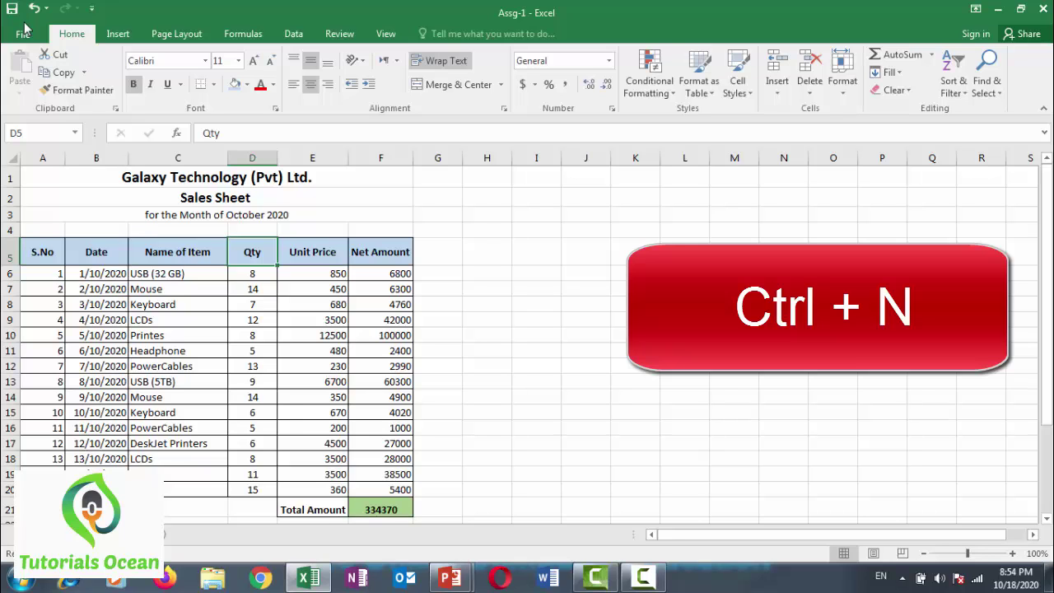
pyautogui.hotkey('ctrl', 'n')
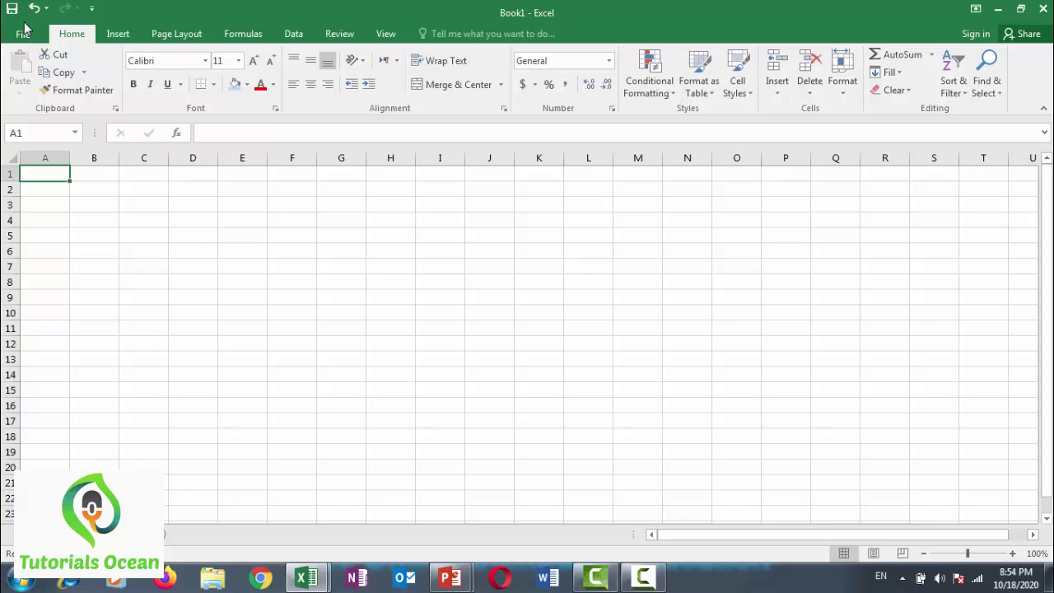
# - Select cell A1 in the new workbook, check the layout of the Assg-1 sales sheet, and return to Book1
pyautogui.click(48, 194)
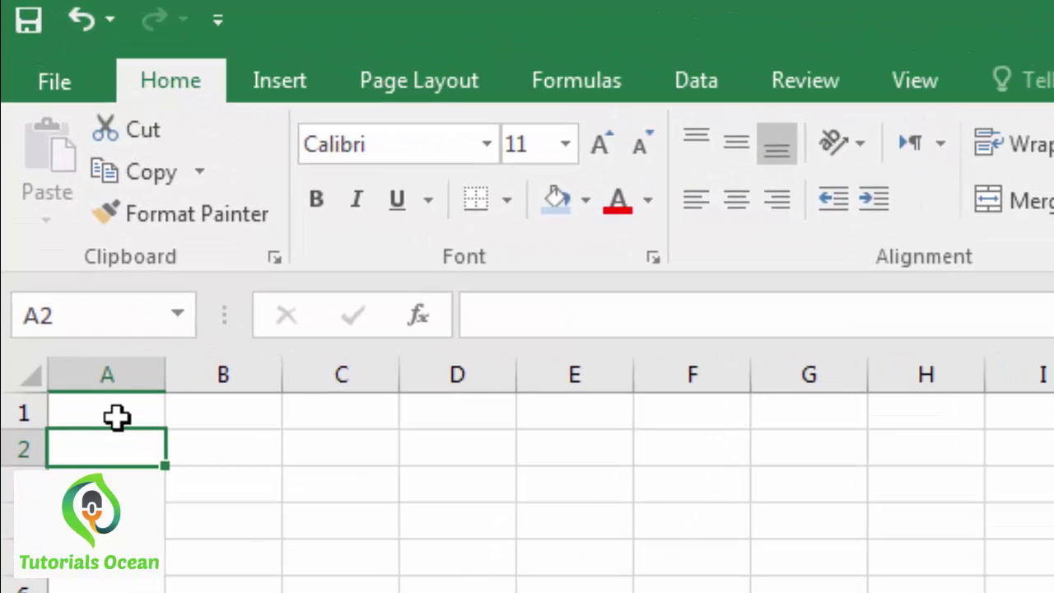
pyautogui.click(116, 417)
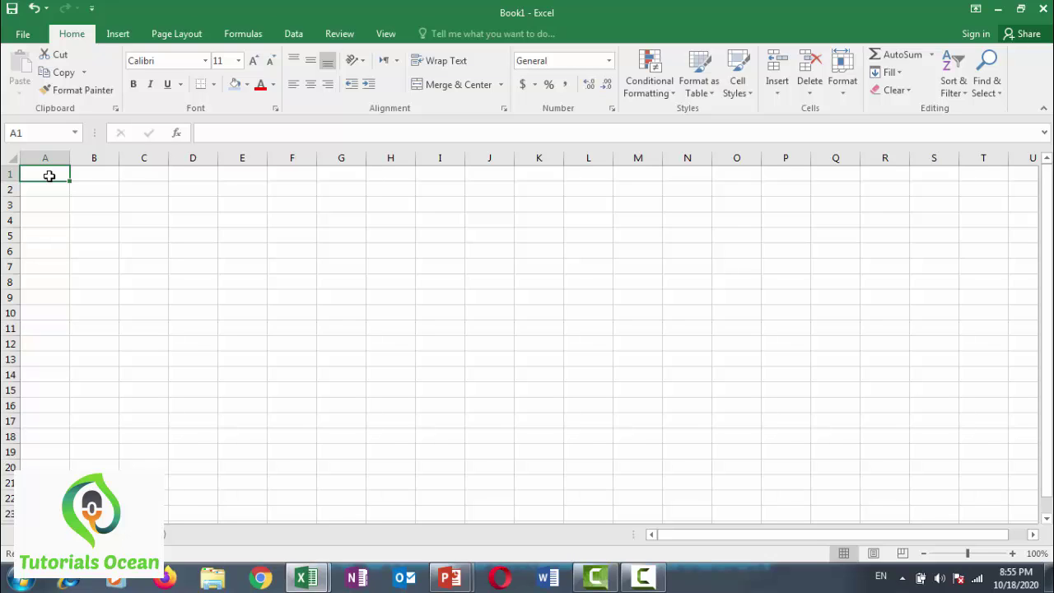
pyautogui.click(301, 578)
pyautogui.click(270, 531)
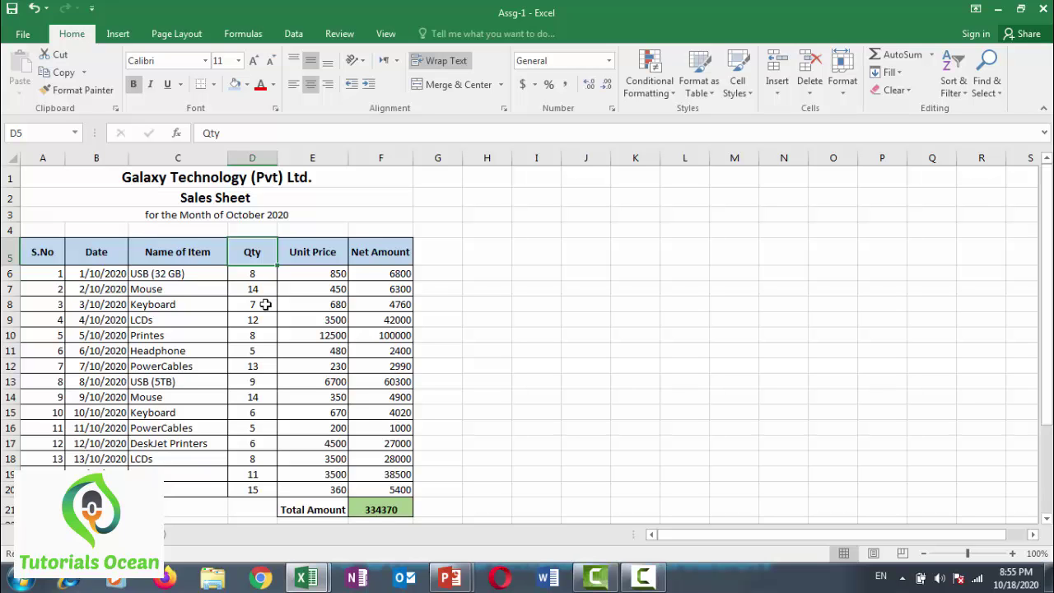
pyautogui.click(319, 579)
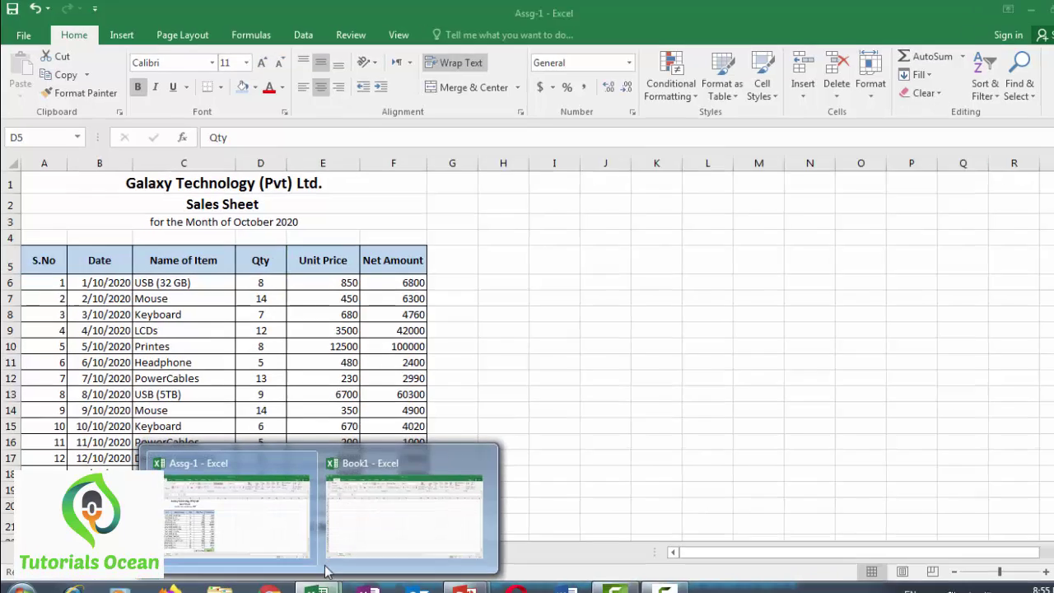
pyautogui.click(350, 523)
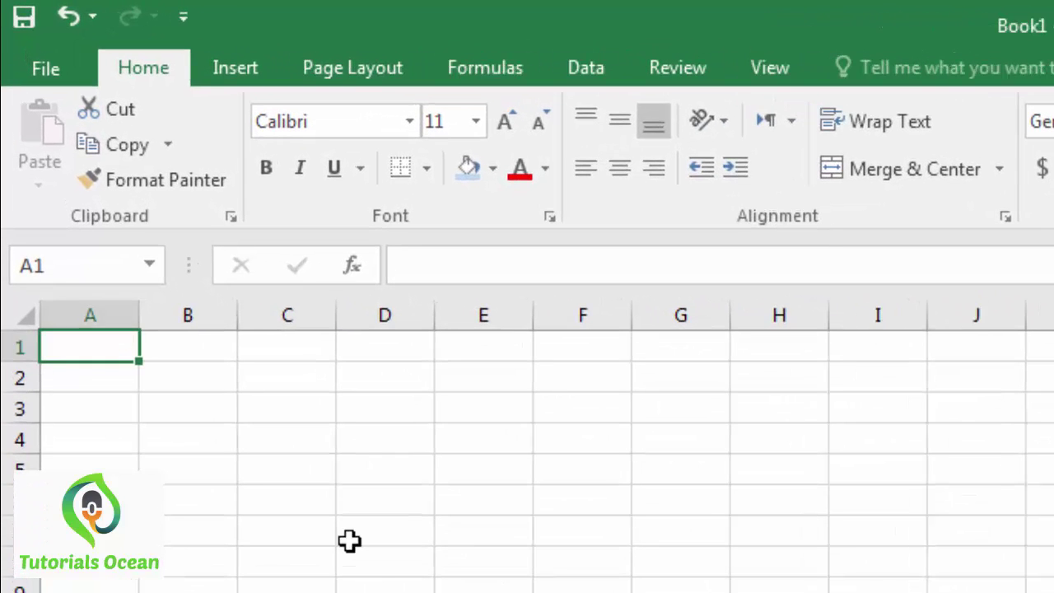
# - Enter the company title "Galaxy Technologies (Pvt.) Limited" in cell A1
pyautogui.write('Galax')
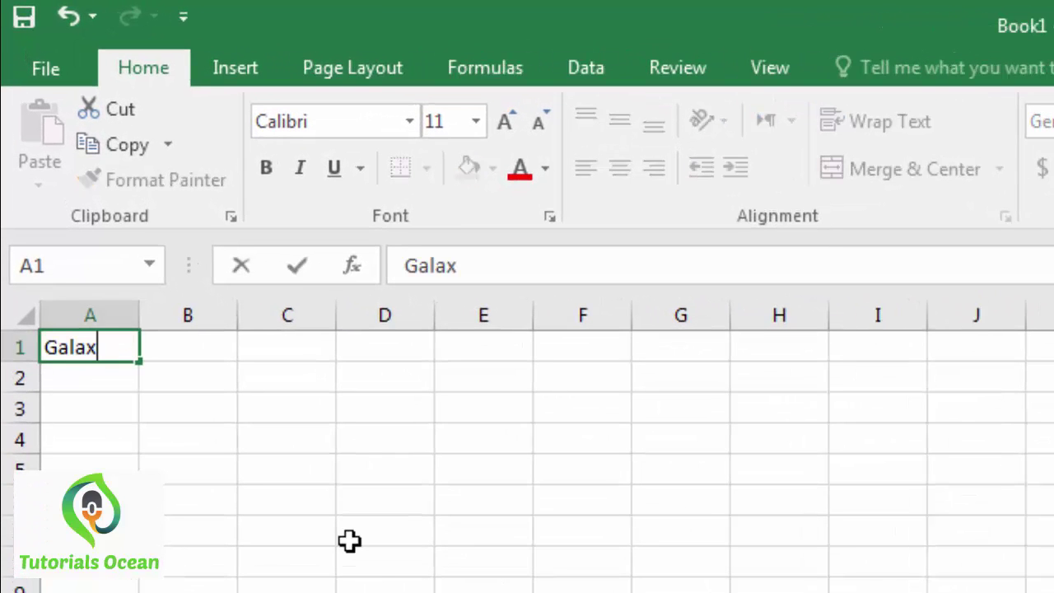
pyautogui.write('y Tech')
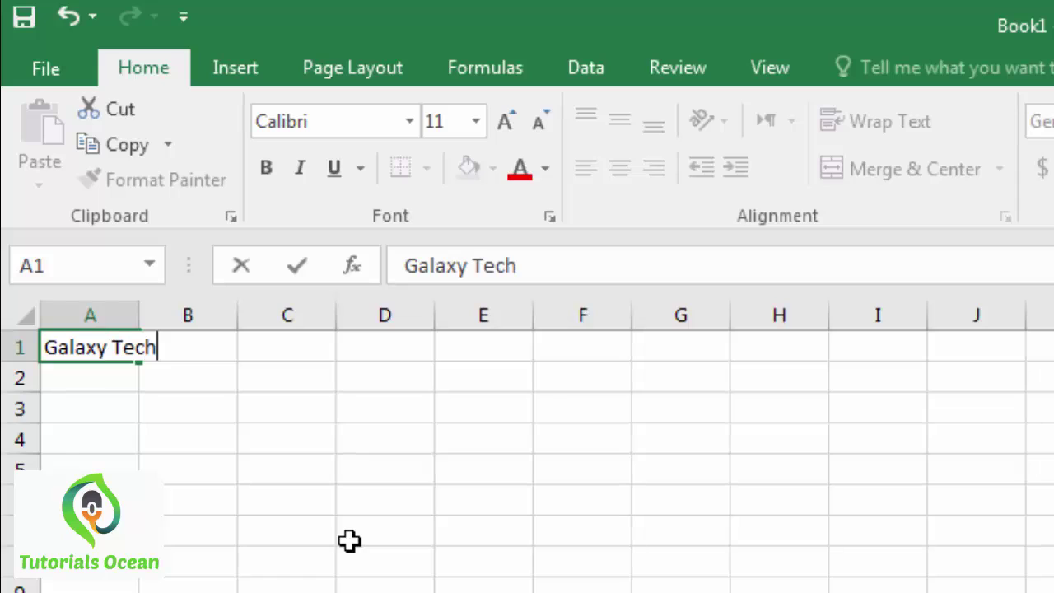
pyautogui.write('nologies ')
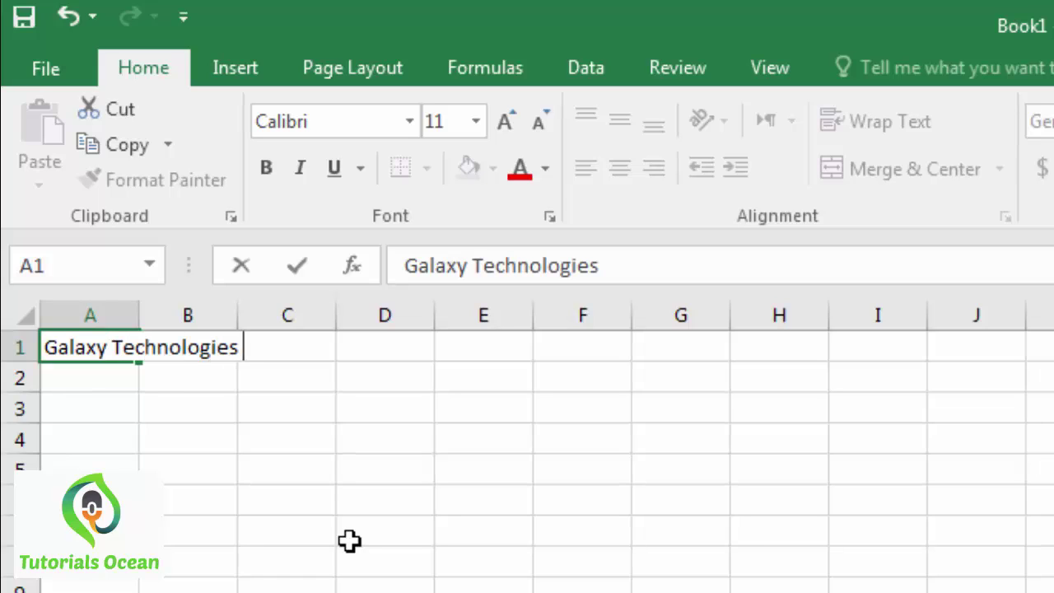
pyautogui.write('(Pvt')
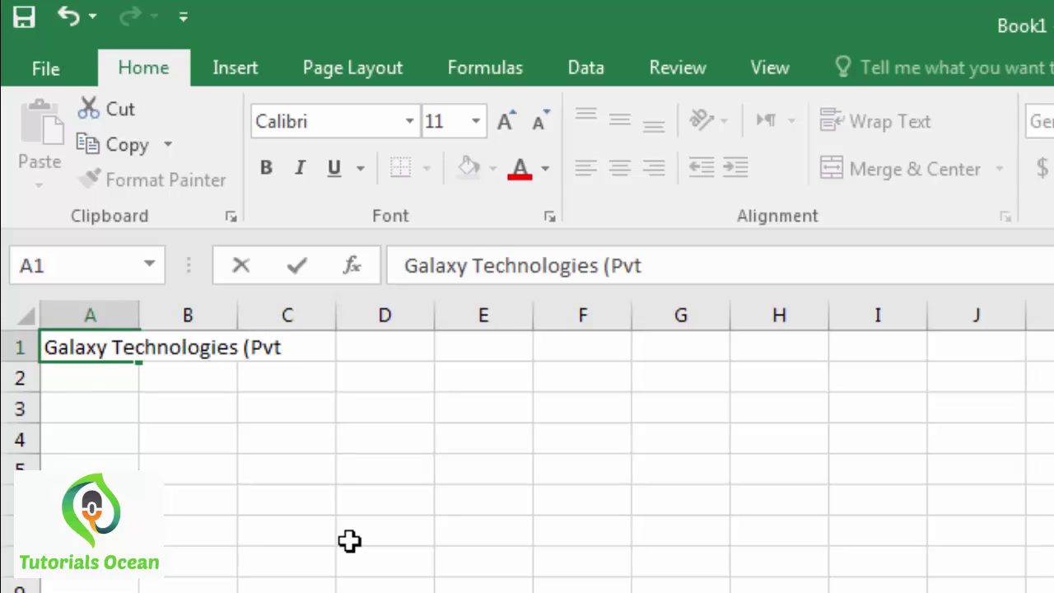
pyautogui.write('.) Limited')
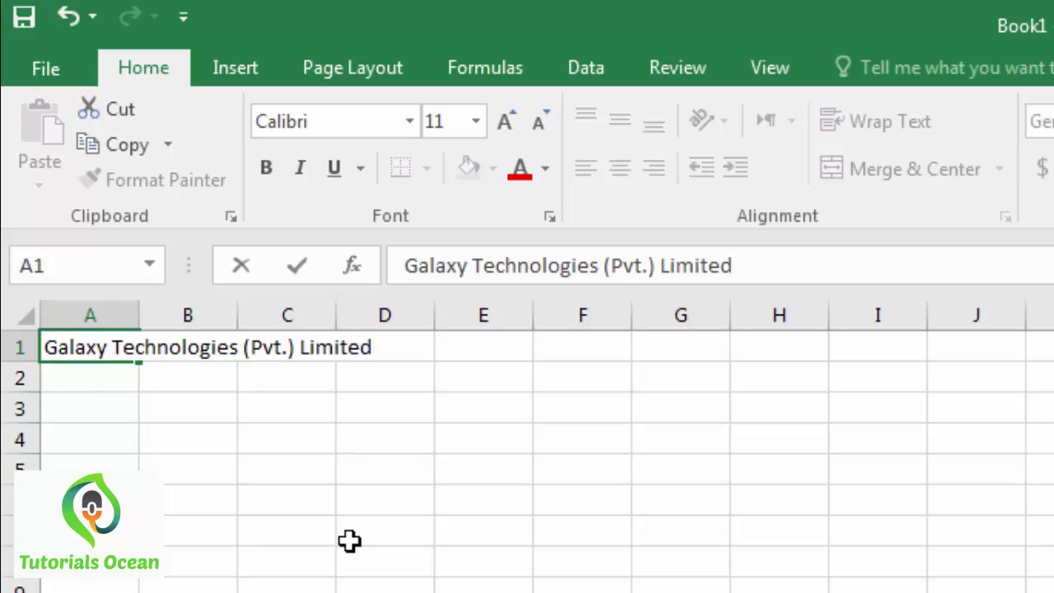
pyautogui.press('Return')
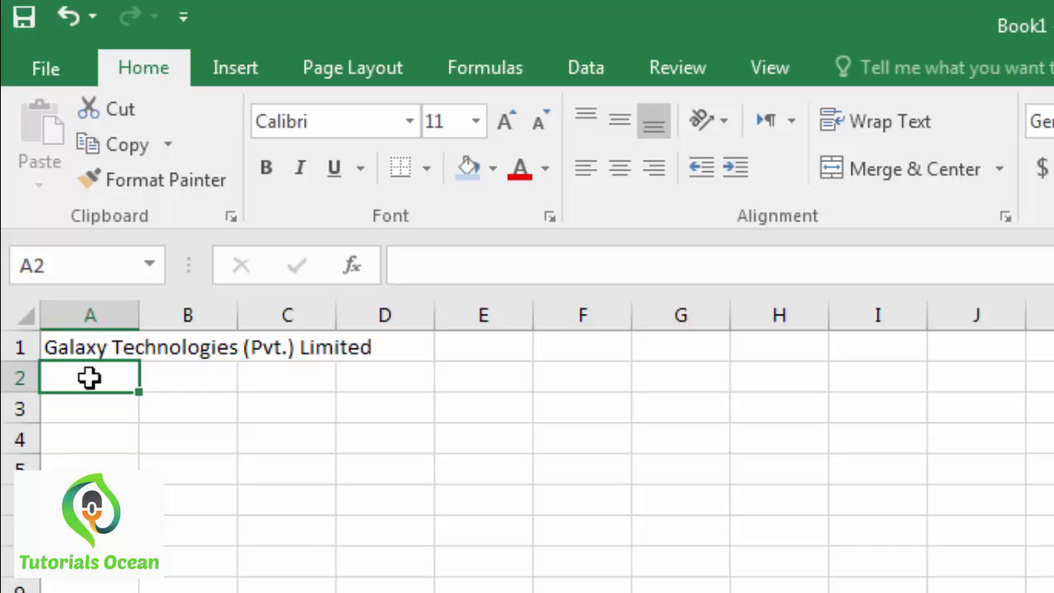
# - Enter the subtitle "Sales Sheet" in cell A2
pyautogui.write('S')
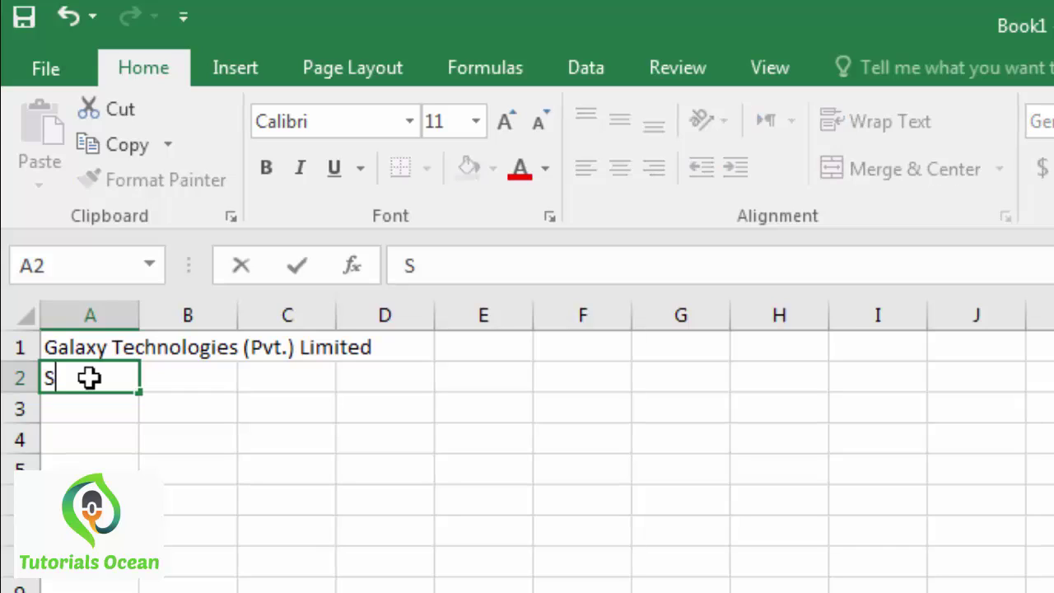
pyautogui.write('ales Whe')
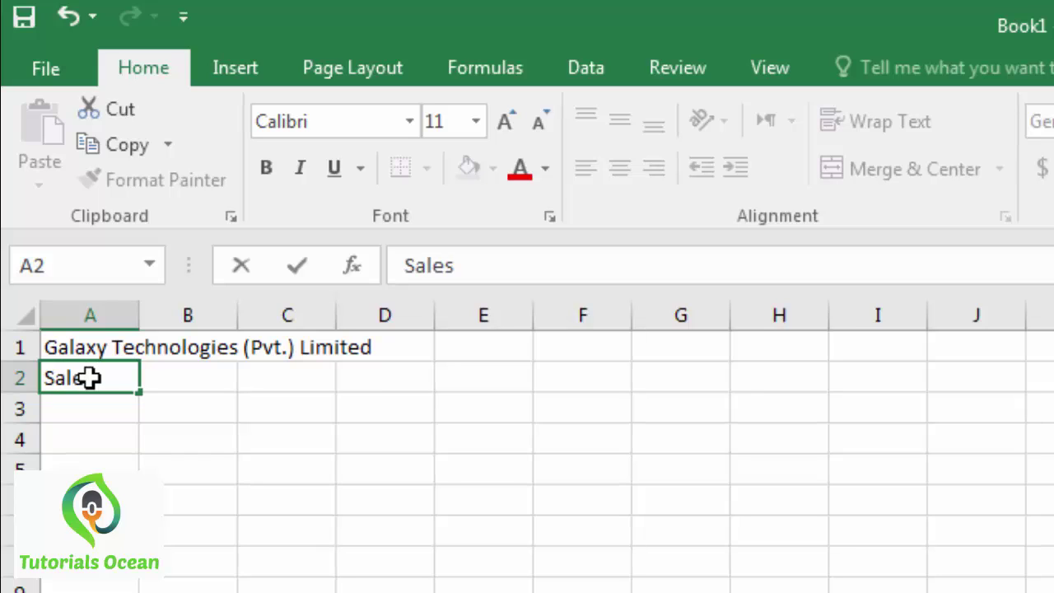
pyautogui.press('BackSpace')
pyautogui.press('BackSpace')
pyautogui.press('BackSpace')
pyautogui.press('BackSpace')
pyautogui.write('Sheet')
pyautogui.press('Return')
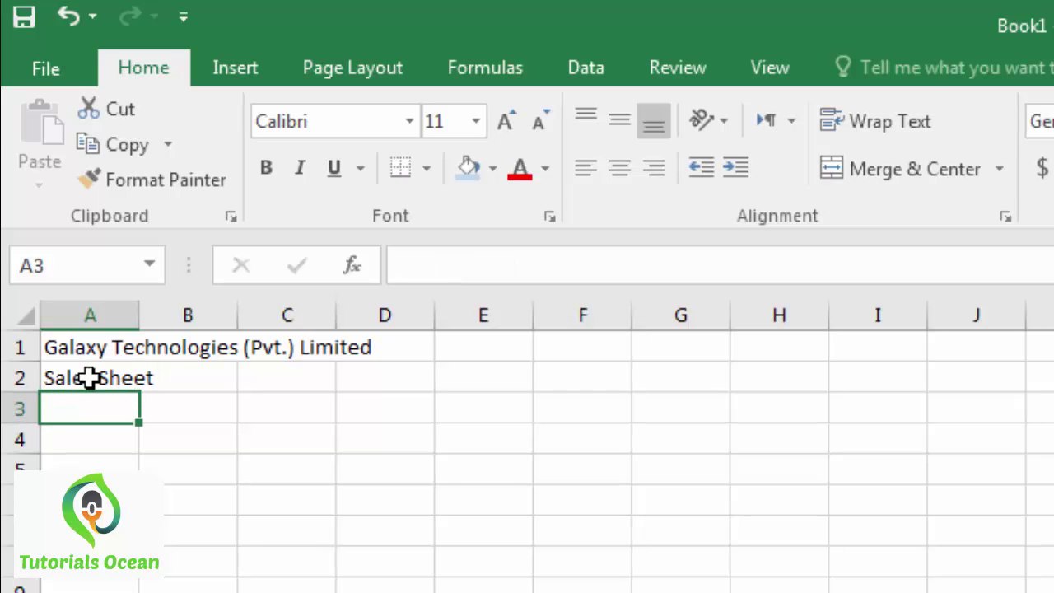
# - Enter the period line "for the Month of October 2020" in cell A3, leaving row 4 blank beneath it
pyautogui.write('for ')
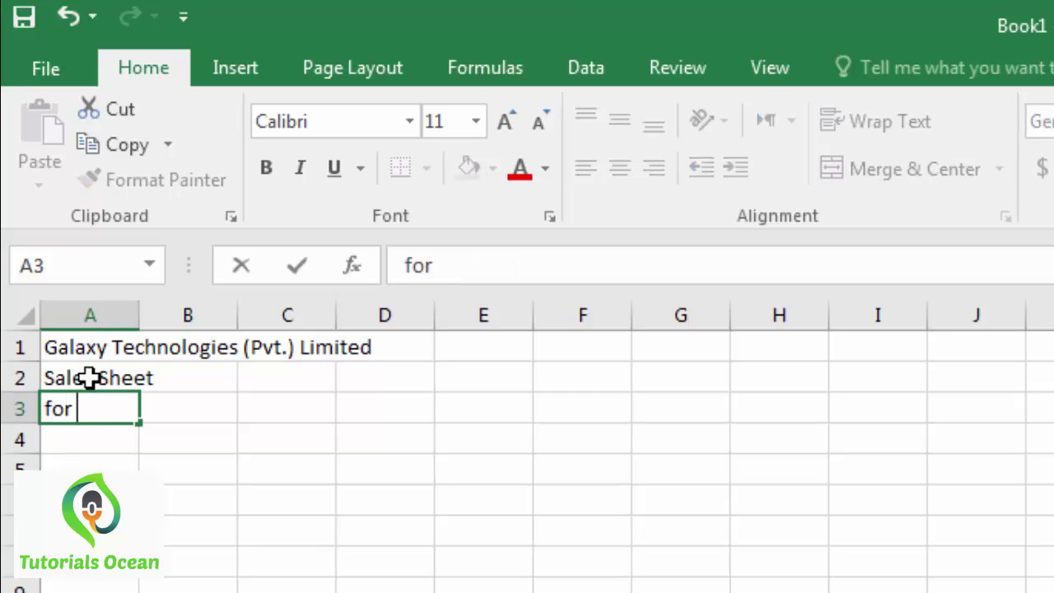
pyautogui.write('the mo')
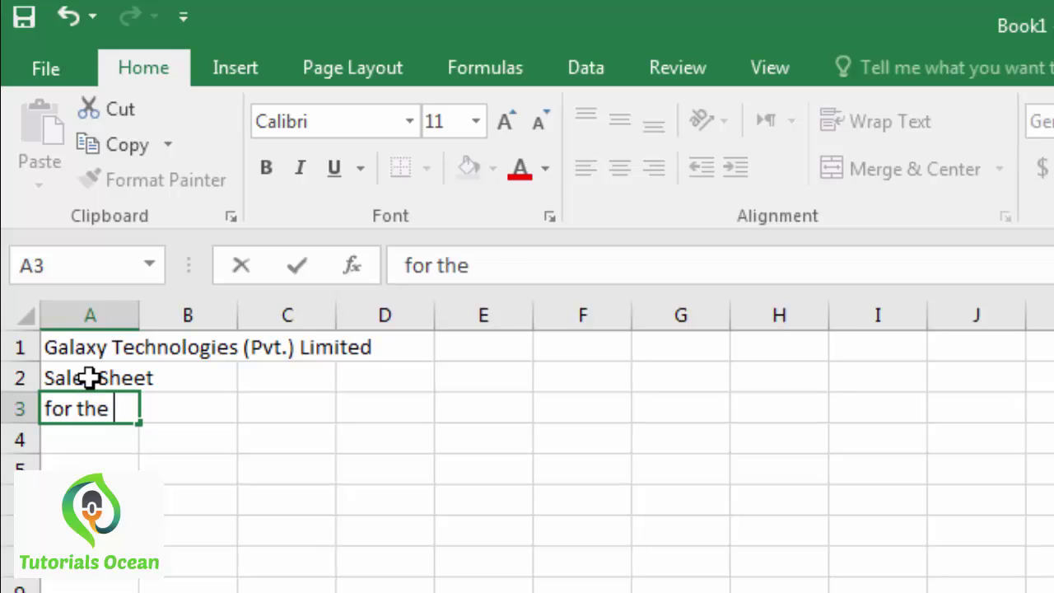
pyautogui.press('BackSpace')
pyautogui.write('M')
pyautogui.press('BackSpace')
pyautogui.press('BackSpace')
pyautogui.write('Month of Octo')
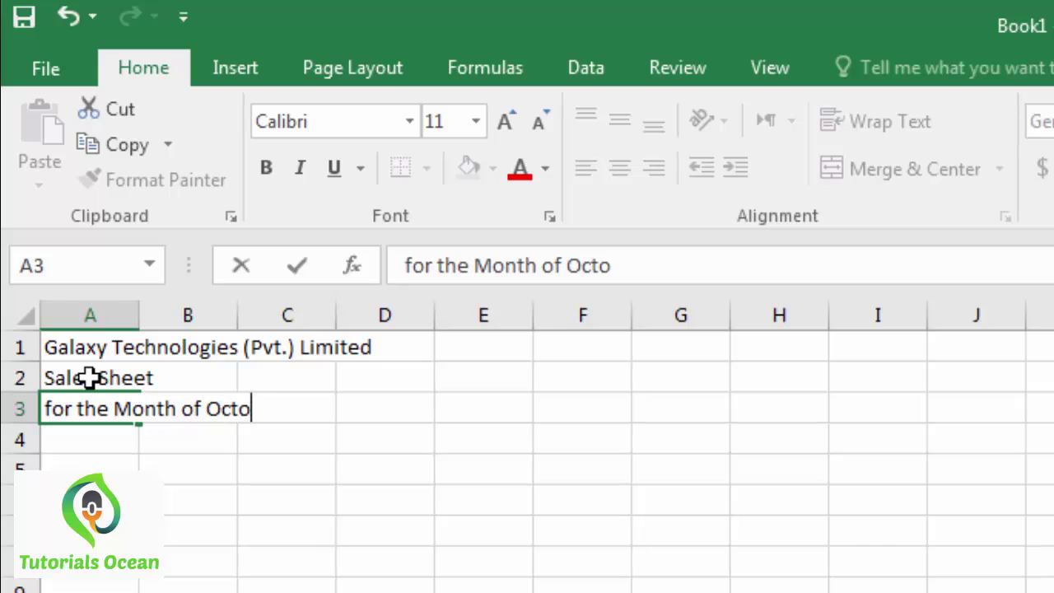
pyautogui.press('BackSpace')
pyautogui.press('BackSpace')
pyautogui.write('tober ')
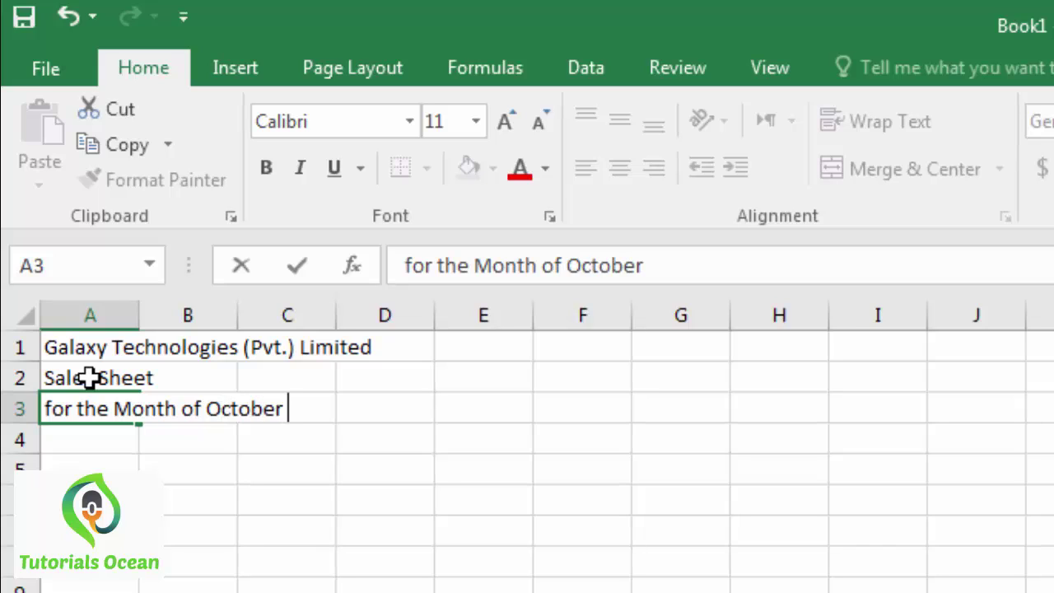
pyautogui.write('2020')
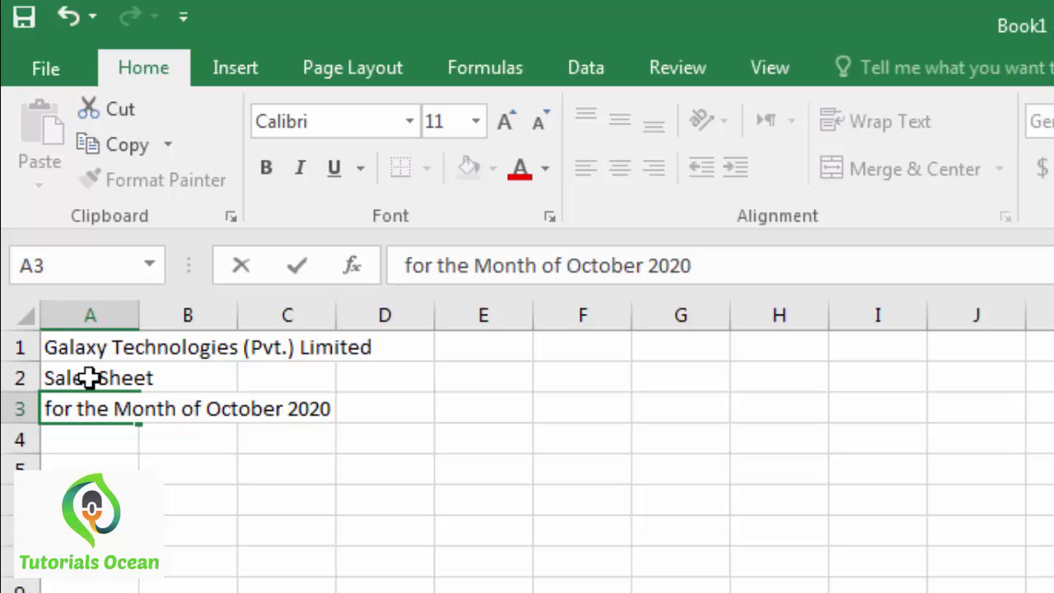
pyautogui.press('Return')
pyautogui.press('Return')
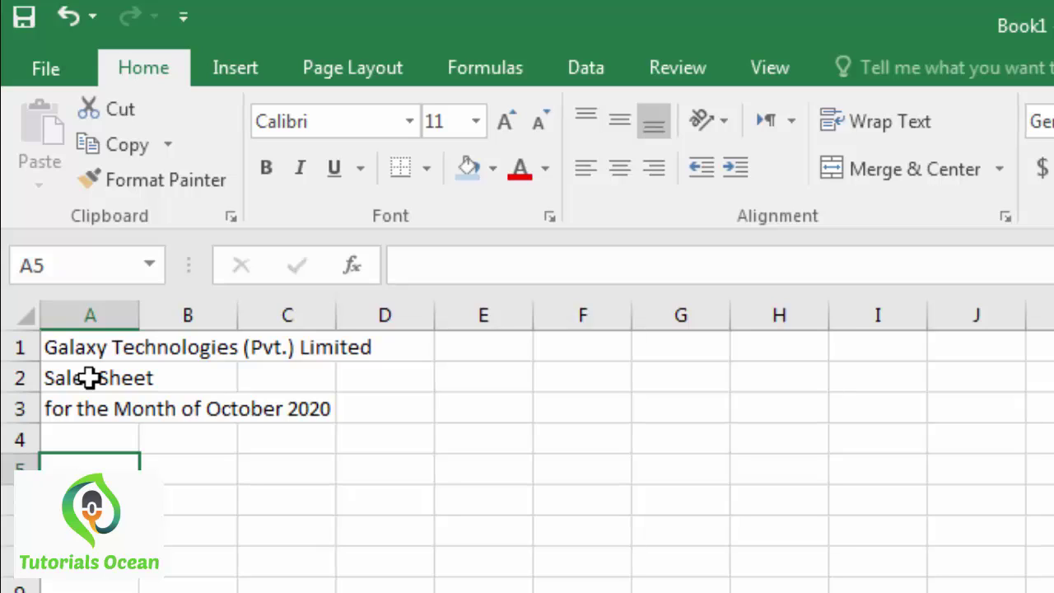
# - Enter the column headings "S.No", "Date" and "Name of Item" in cells A5 to C5
pyautogui.write('S.No.')
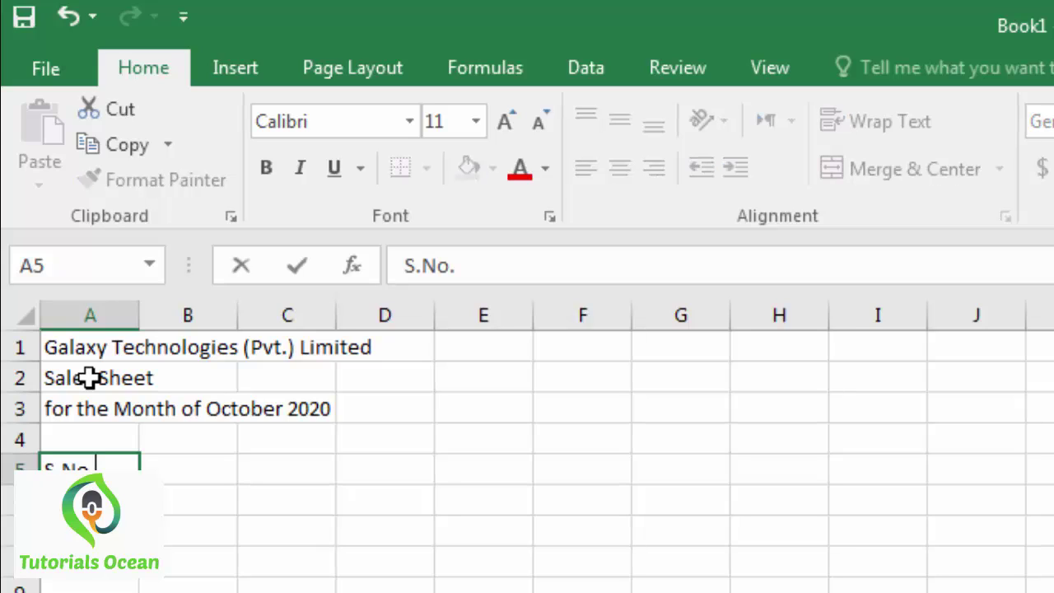
pyautogui.press('BackSpace')
pyautogui.press('Tab')
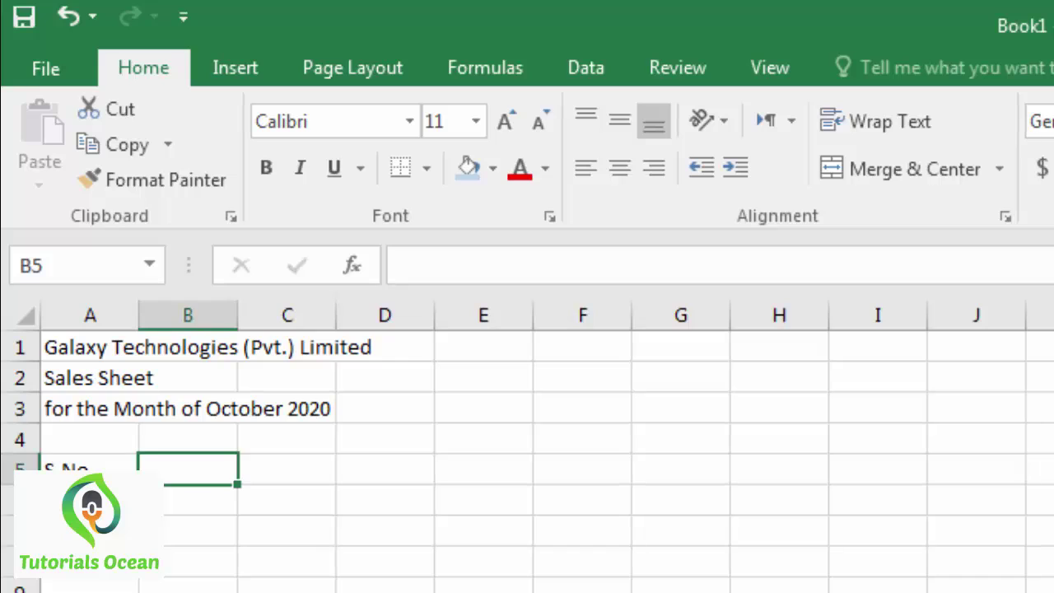
pyautogui.write('Date')
pyautogui.press('Tab')
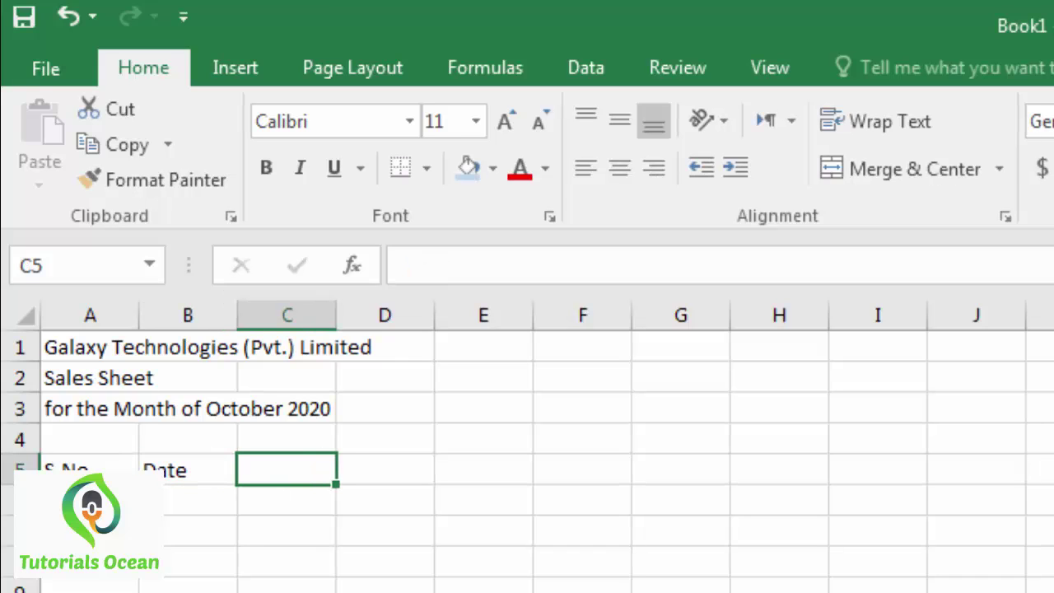
pyautogui.write('Name of Item')
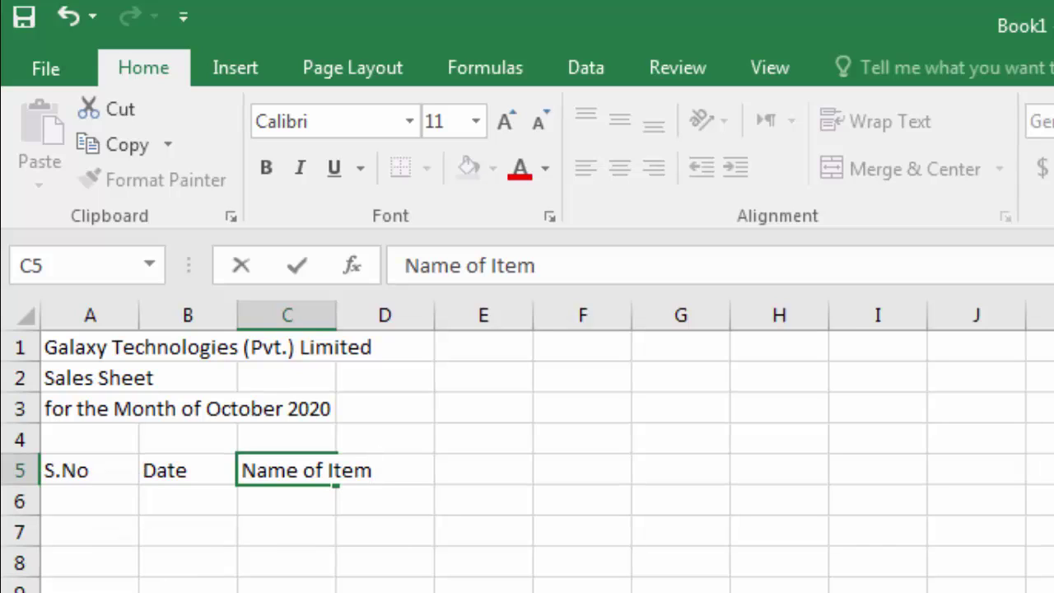
pyautogui.click(290, 540)
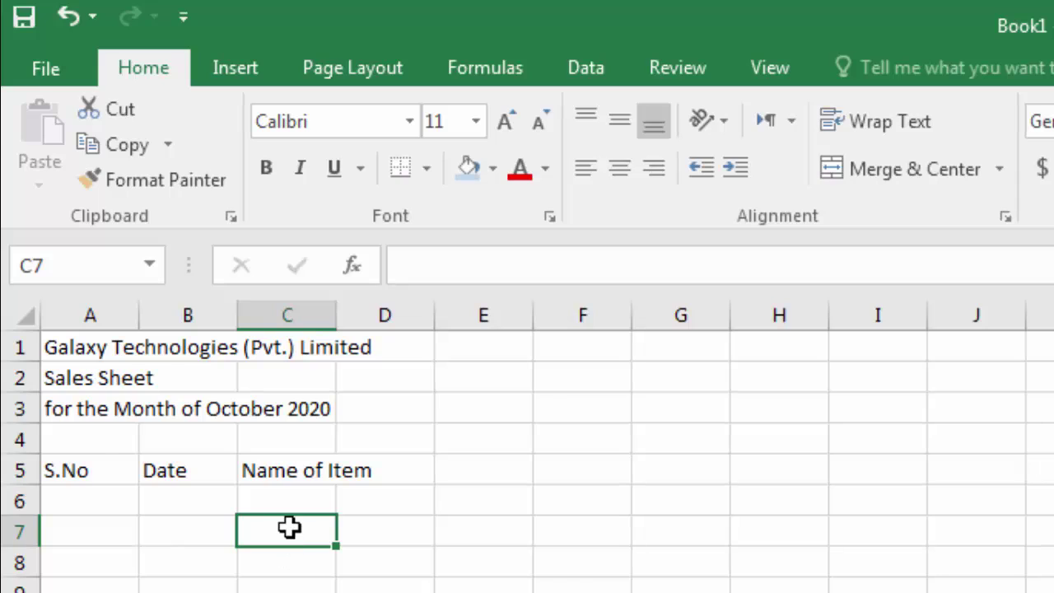
# - Widen column C so the Name of Item heading fits with room to spare, and widen the Date column B slightly
pyautogui.click(287, 482)
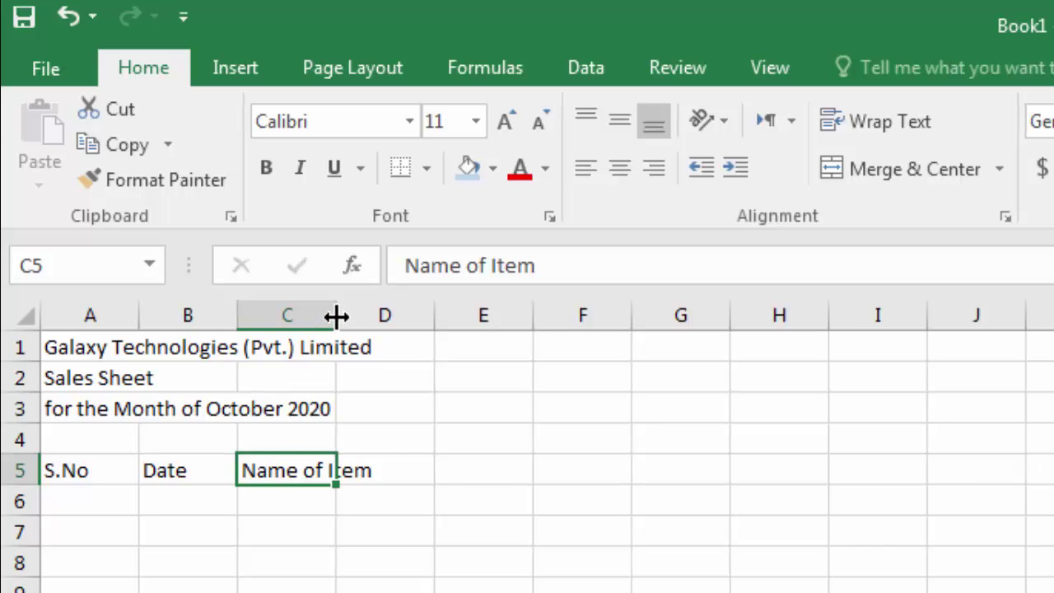
pyautogui.moveTo(336, 316); pyautogui.dragTo(491, 333)
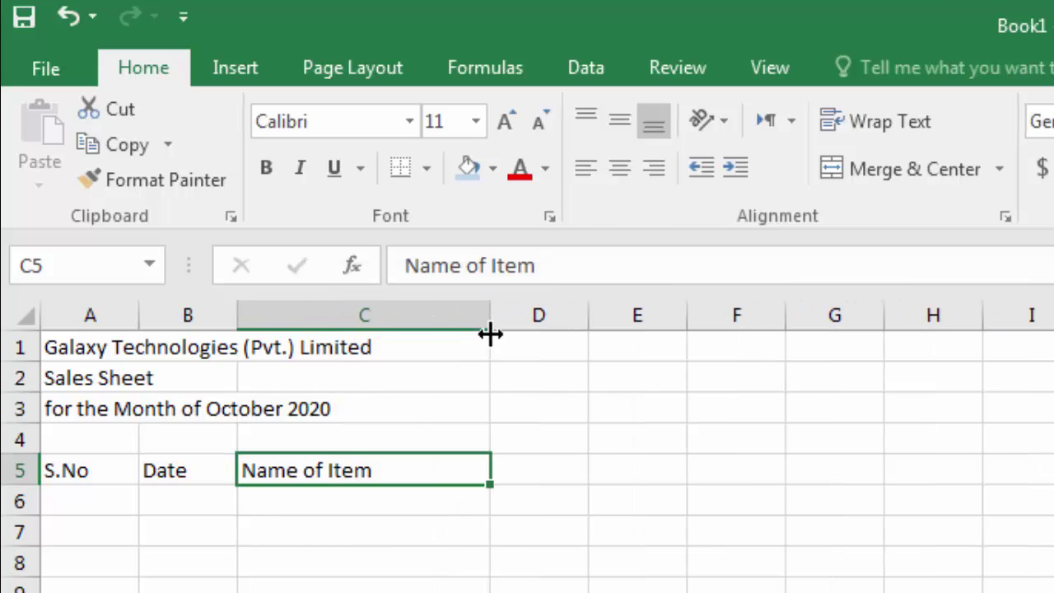
pyautogui.moveTo(236, 312); pyautogui.dragTo(283, 326)
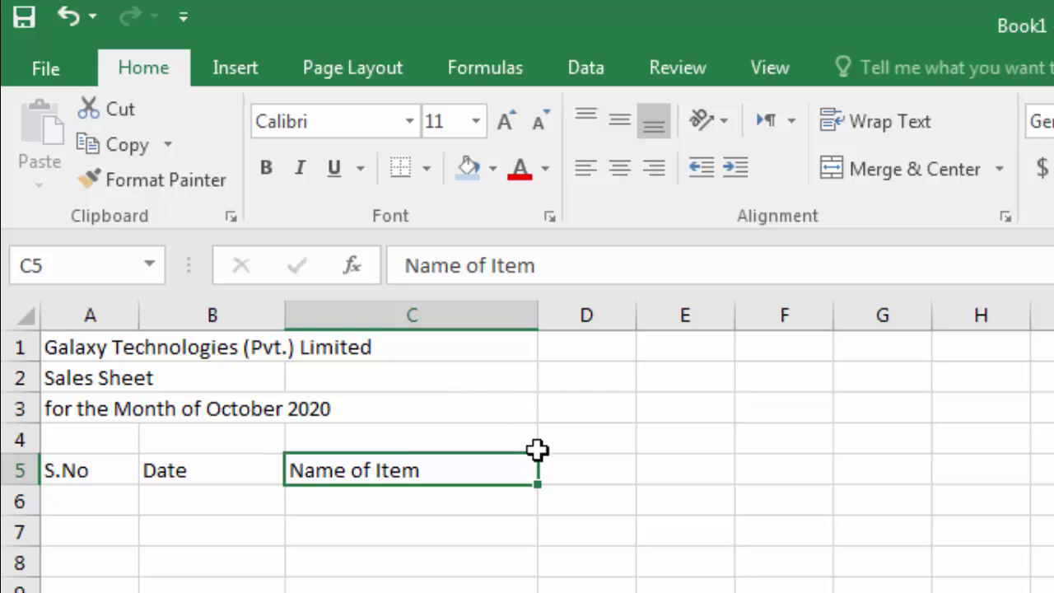
pyautogui.click(581, 467)
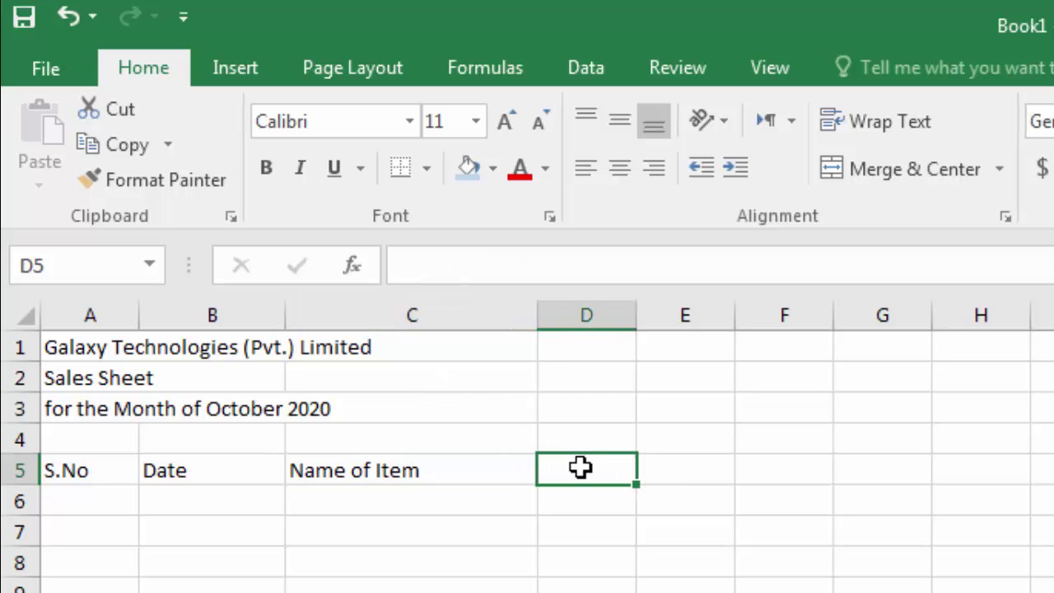
# - Enter the column headings "Qty", "Unit Price" and "Net Amount" in cells D5 to F5, and widen column E slightly so its heading fits
pyautogui.write('Qty')
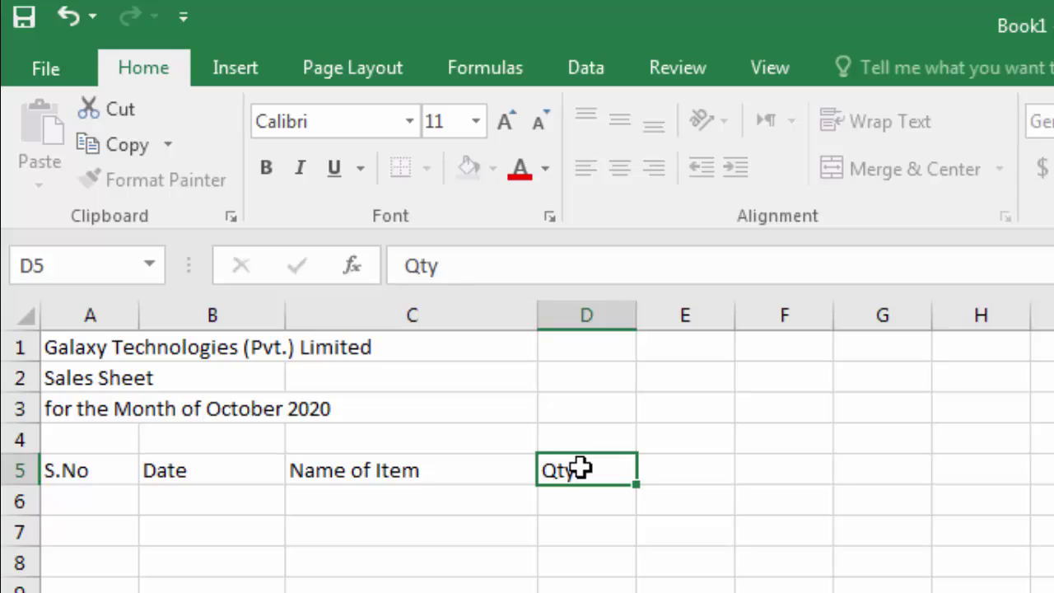
pyautogui.press('Tab')
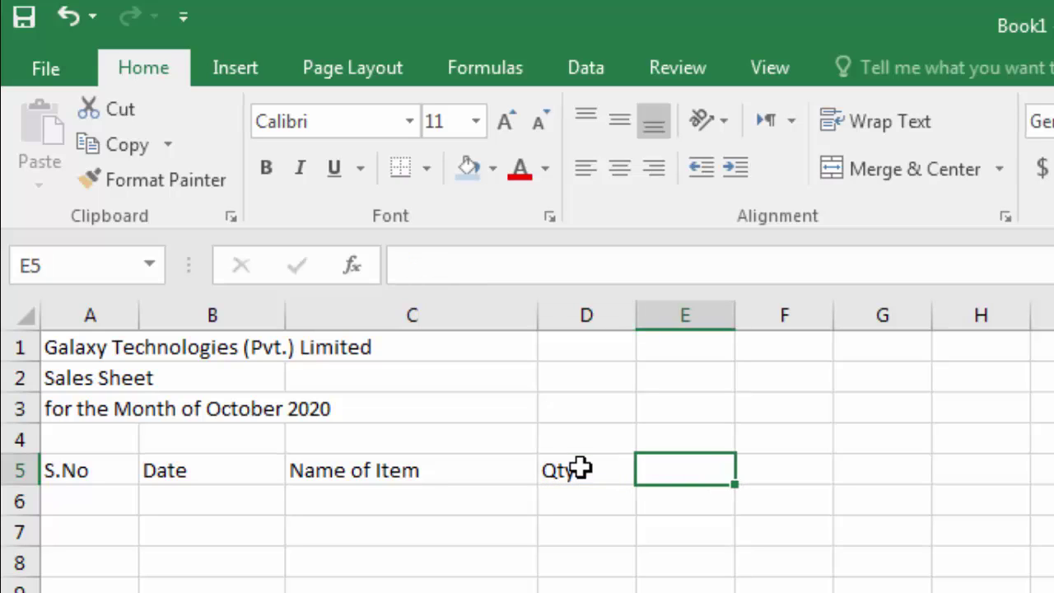
pyautogui.write('R')
pyautogui.press('BackSpace')
pyautogui.write('Unit')
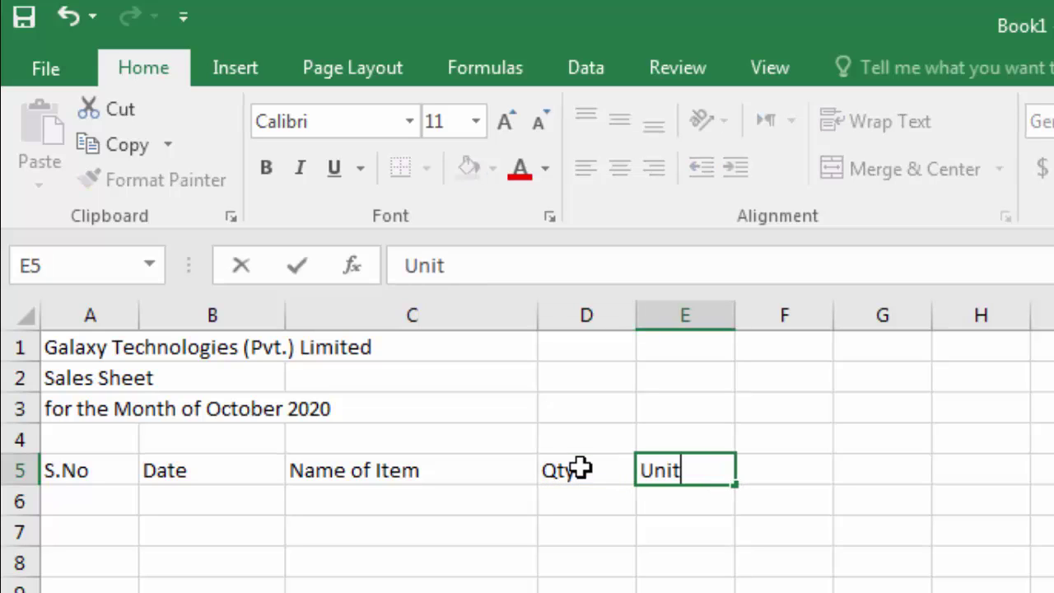
pyautogui.write(' Price')
pyautogui.press('Tab')
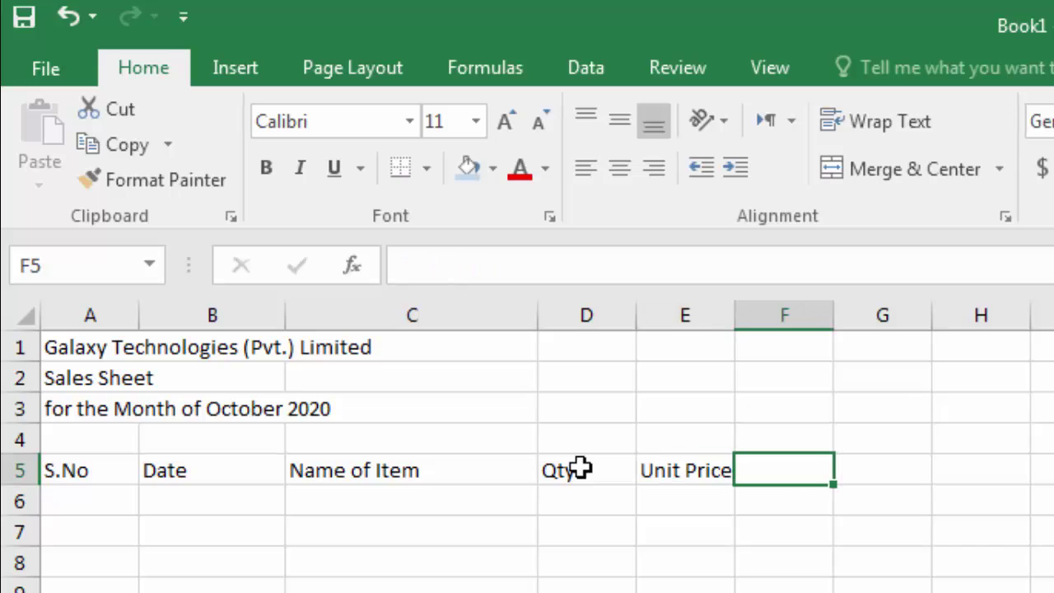
pyautogui.write('Net A')
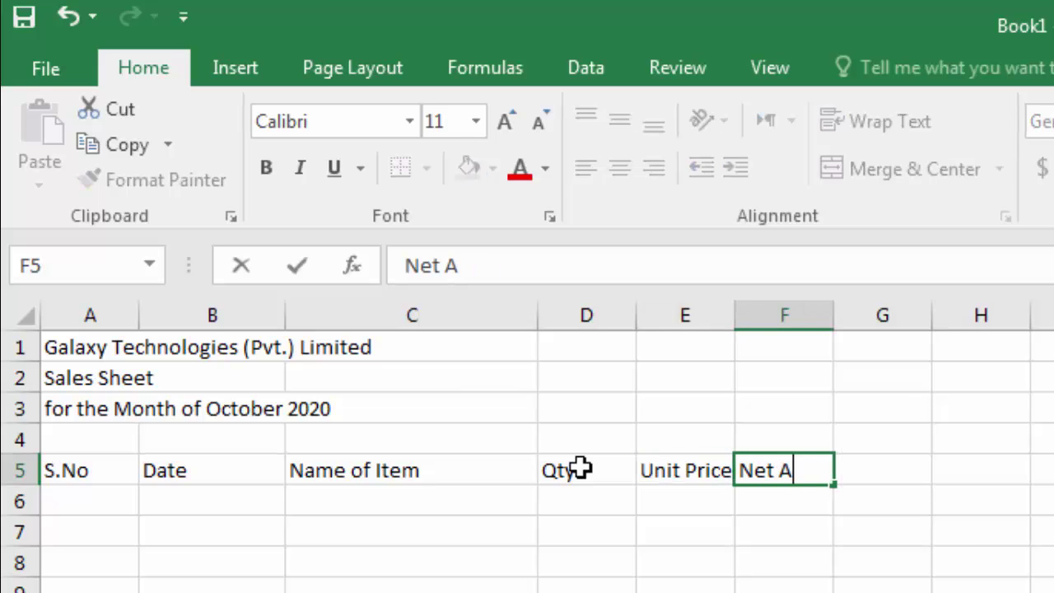
pyautogui.write('mount')
pyautogui.click(581, 468)
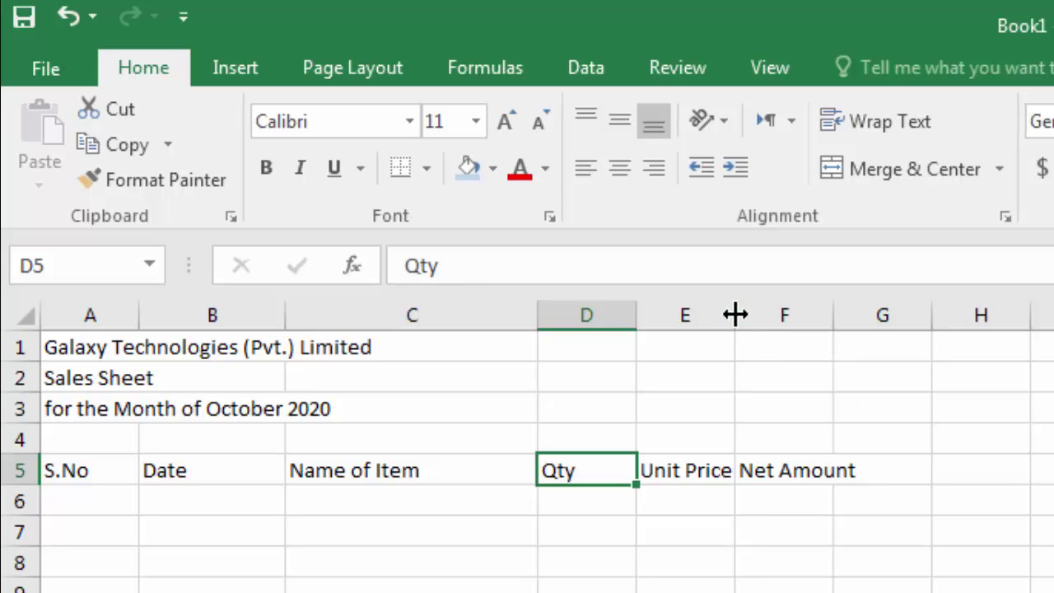
pyautogui.moveTo(736, 315); pyautogui.dragTo(750, 314)
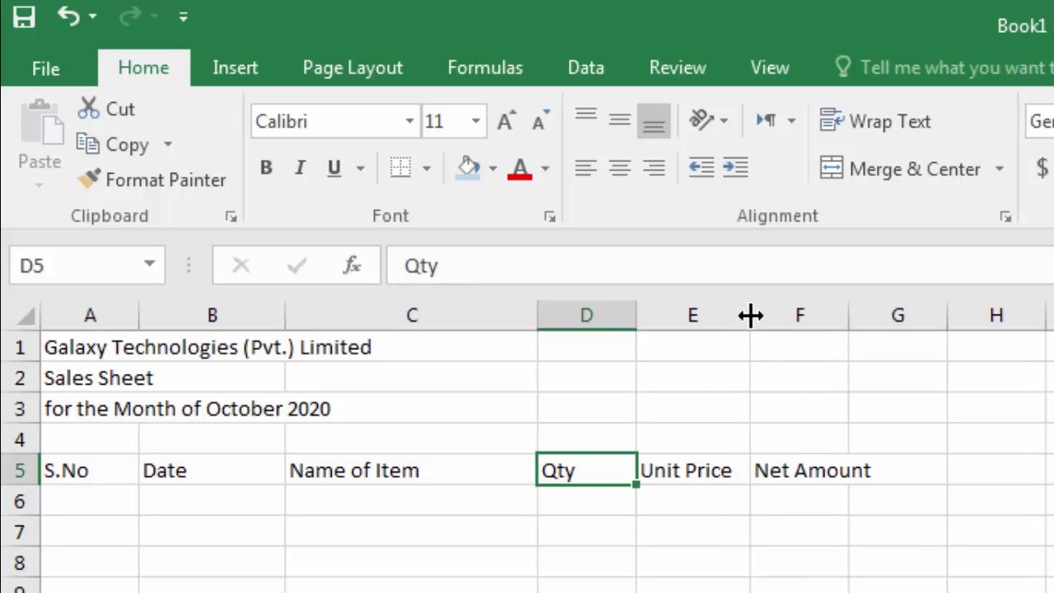
# - Center and bold the column headings in cells A5 to F5
pyautogui.click(111, 480)
pyautogui.moveTo(165, 471); pyautogui.dragTo(805, 461)
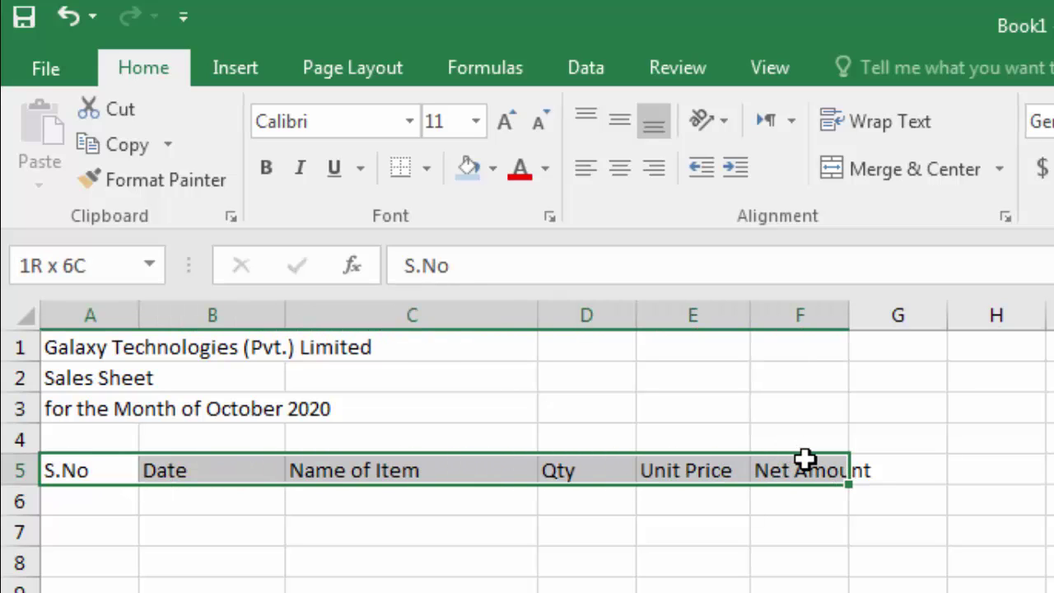
pyautogui.click(617, 183)
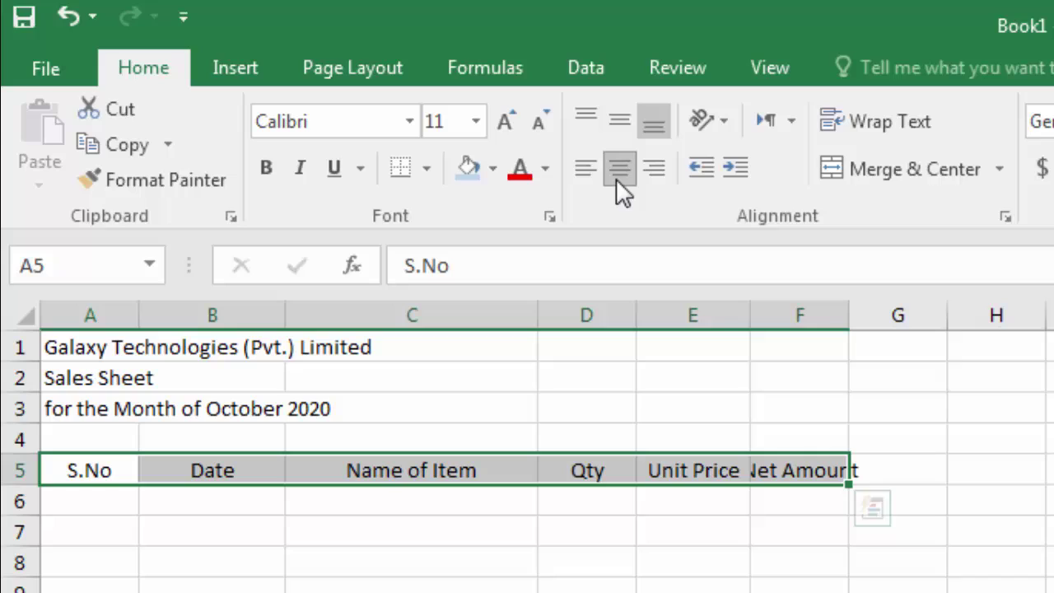
pyautogui.click(266, 174)
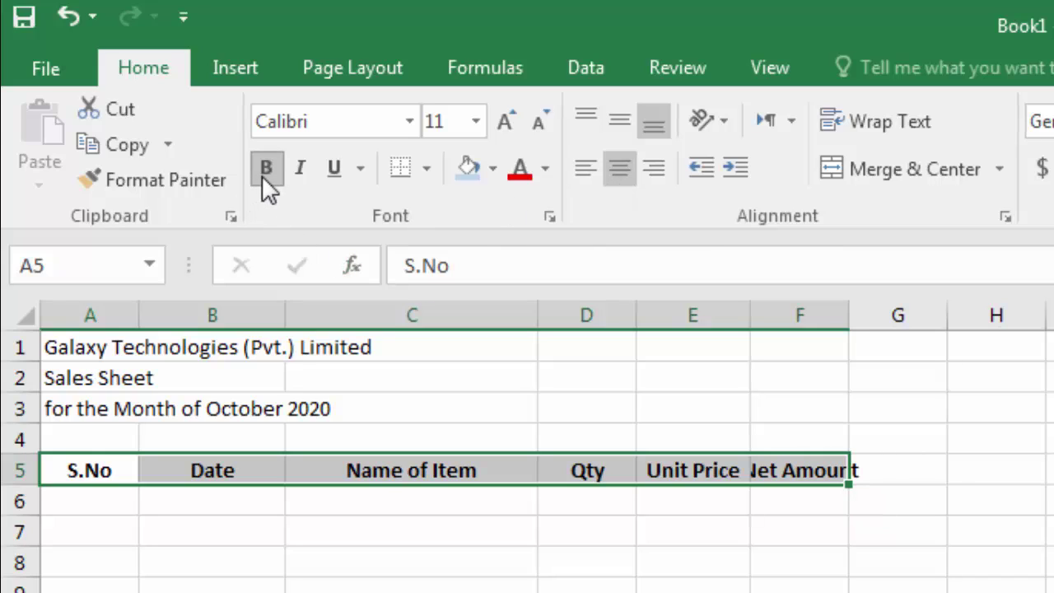
pyautogui.click(520, 471)
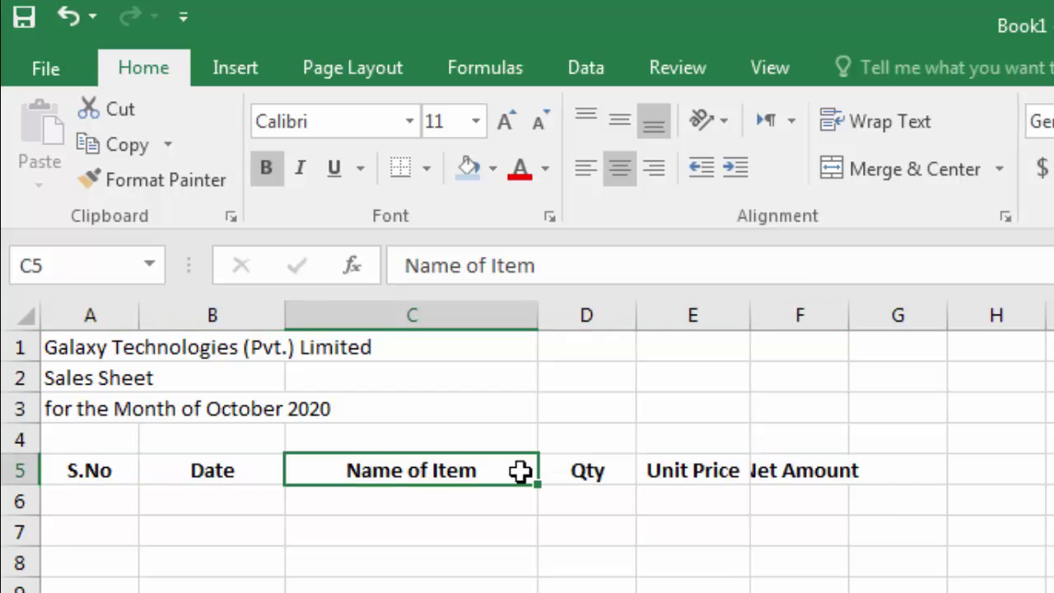
# - Wrap the text of the Net Amount heading in cell F5 onto multiple lines
pyautogui.click(789, 482)
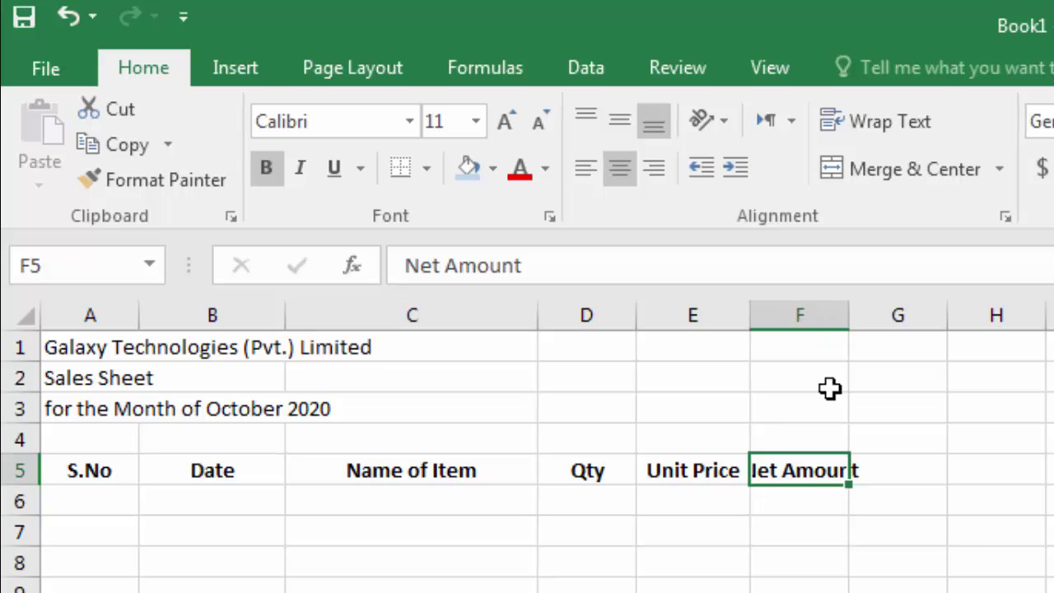
pyautogui.click(815, 502)
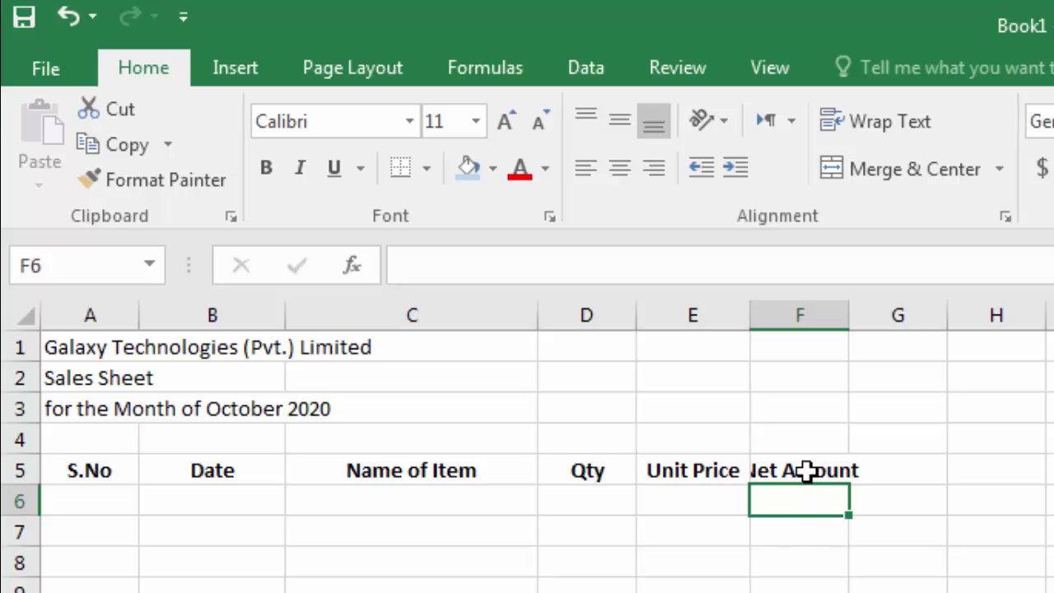
pyautogui.click(805, 469)
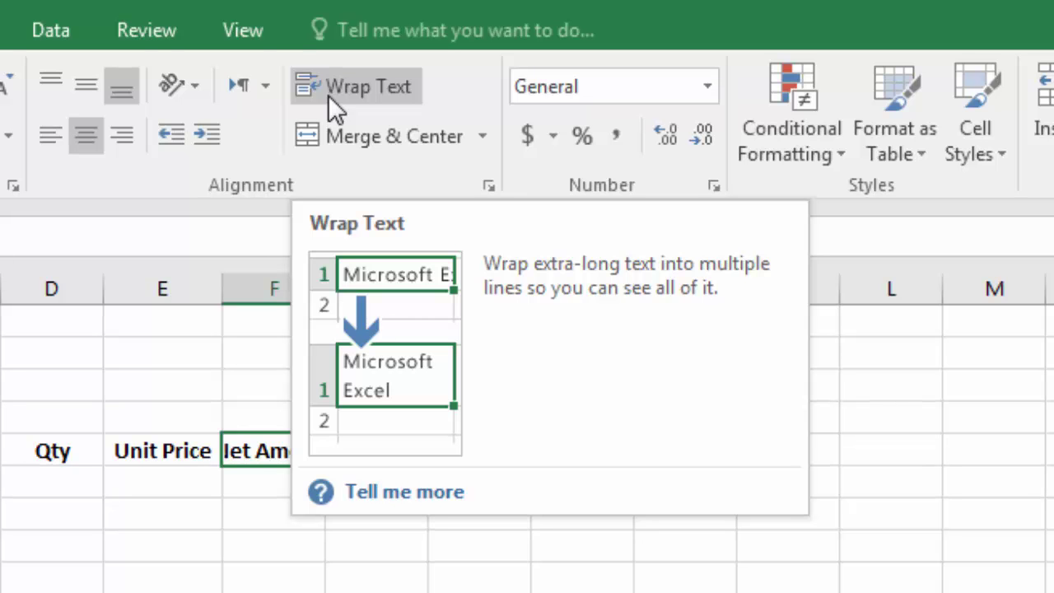
pyautogui.click(328, 95)
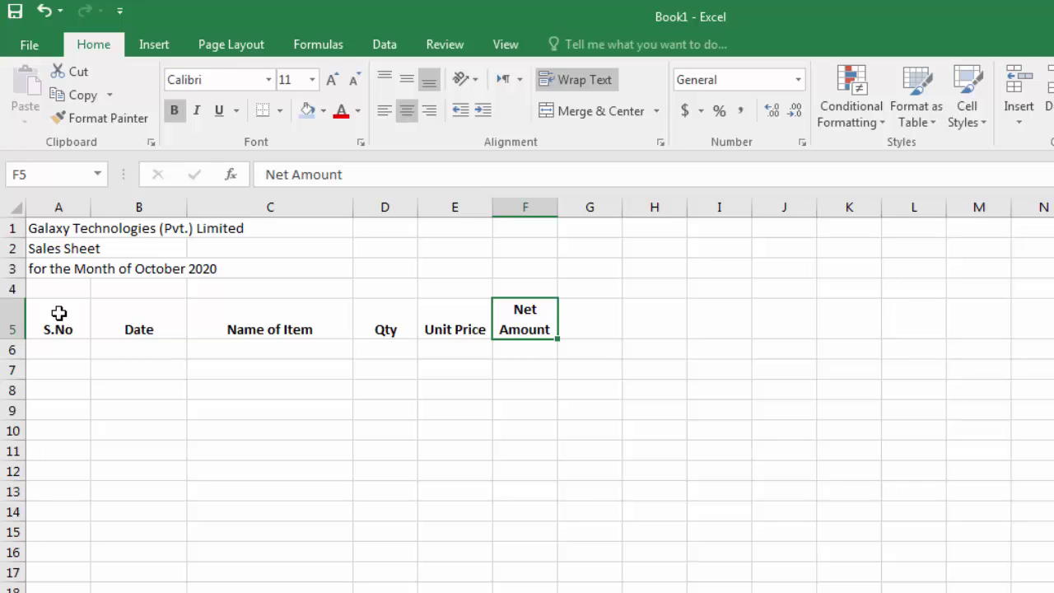
# - Check how the titles and column headings look in the print preview, and return to the sheet
pyautogui.moveTo(58, 313); pyautogui.dragTo(501, 321)
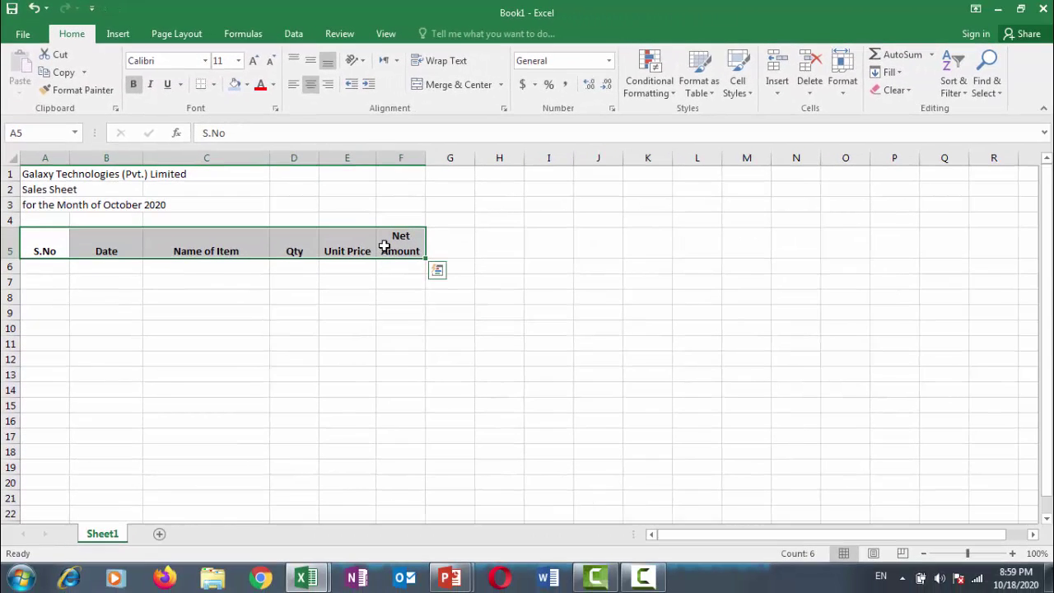
pyautogui.click(340, 325)
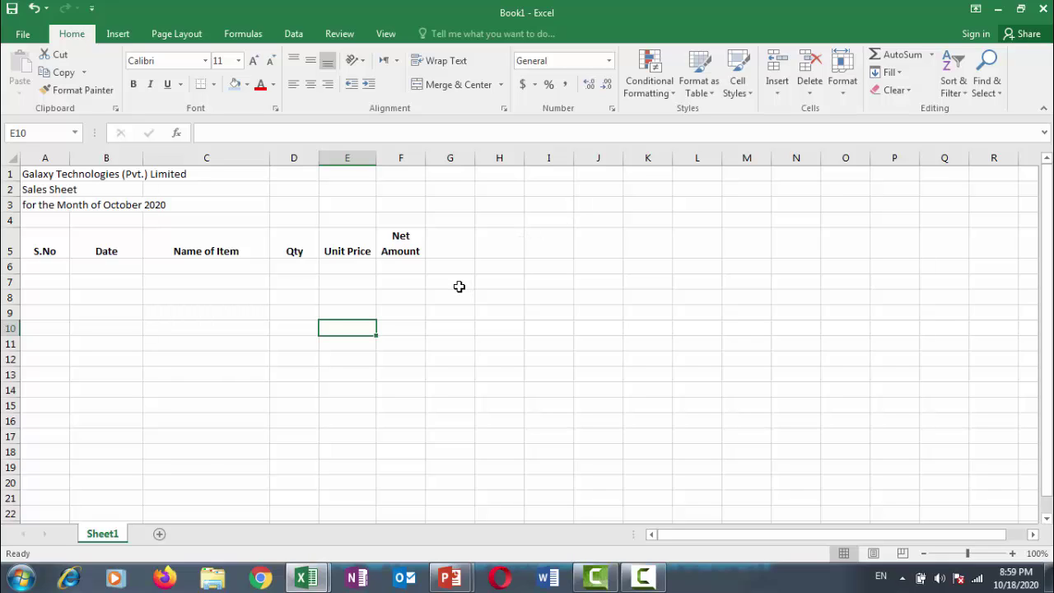
pyautogui.hotkey('ctrl', 'p')
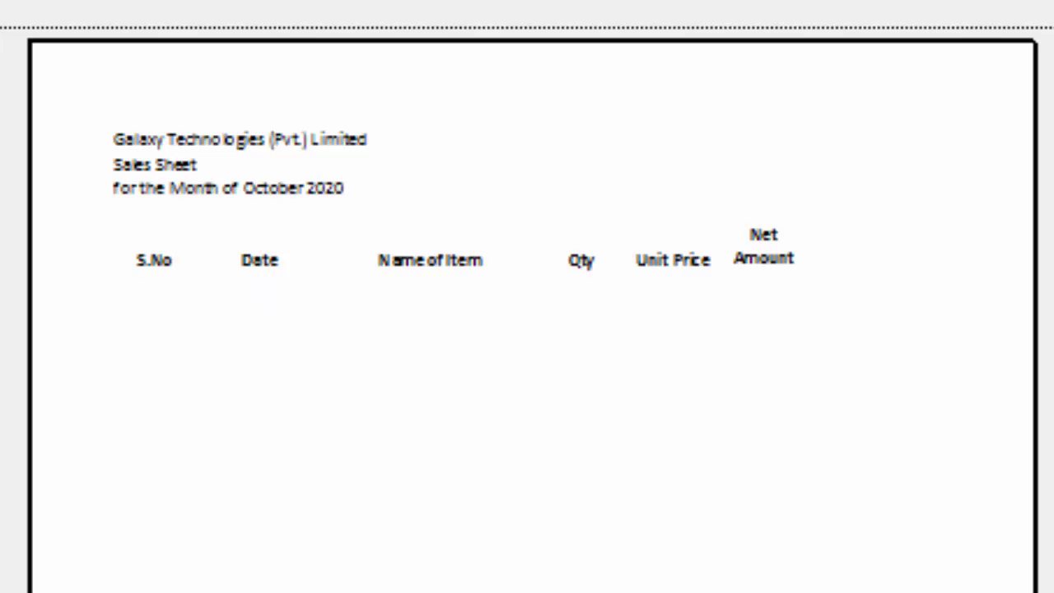
pyautogui.click(23, 34)
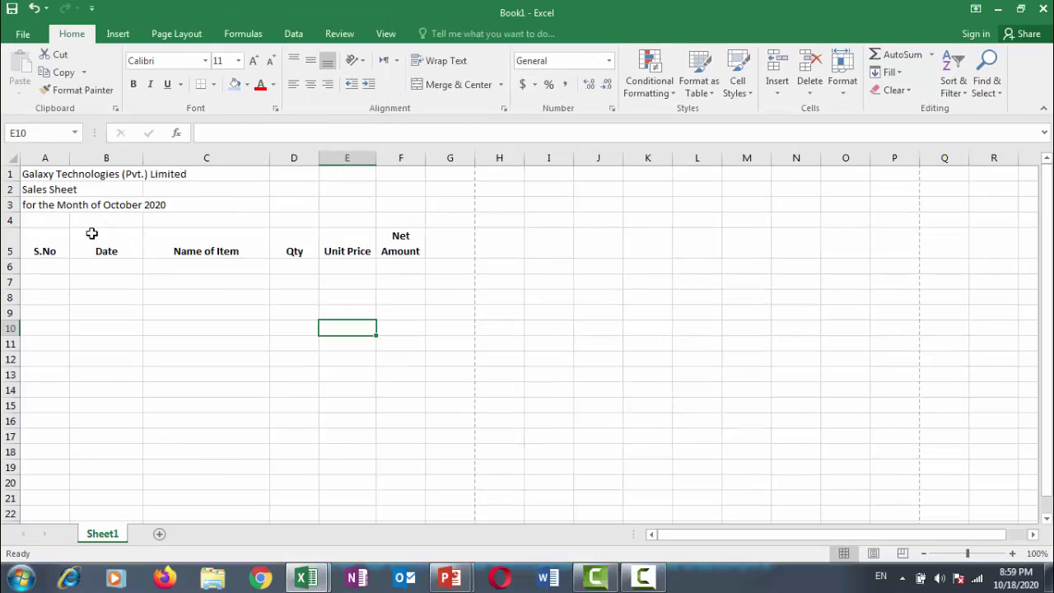
# - Apply All Borders to the table range A5:F21 and check the gridded table in the print preview
pyautogui.moveTo(52, 239); pyautogui.dragTo(395, 494)
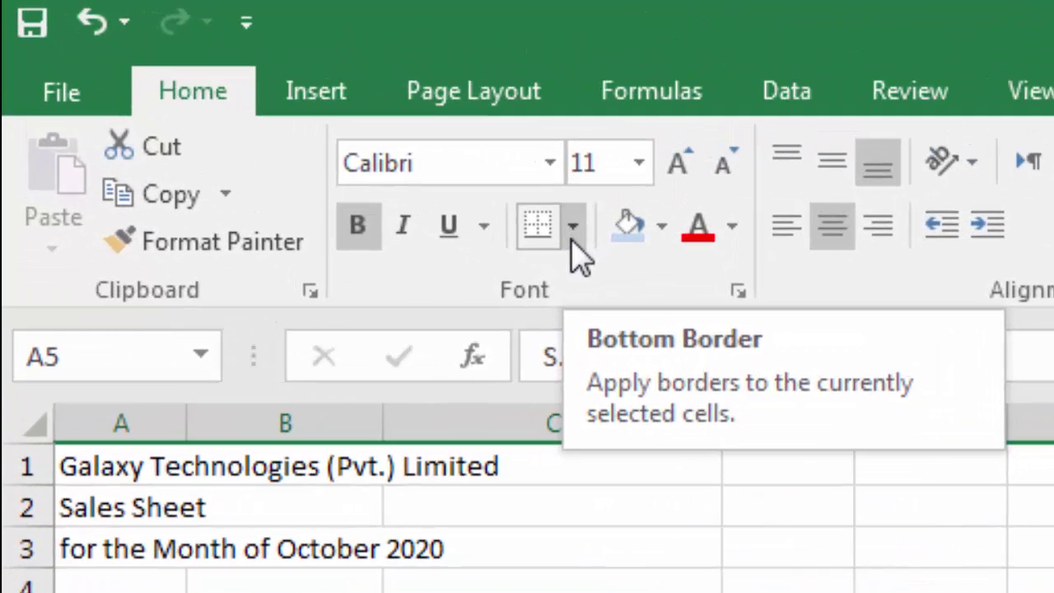
pyautogui.click(333, 133)
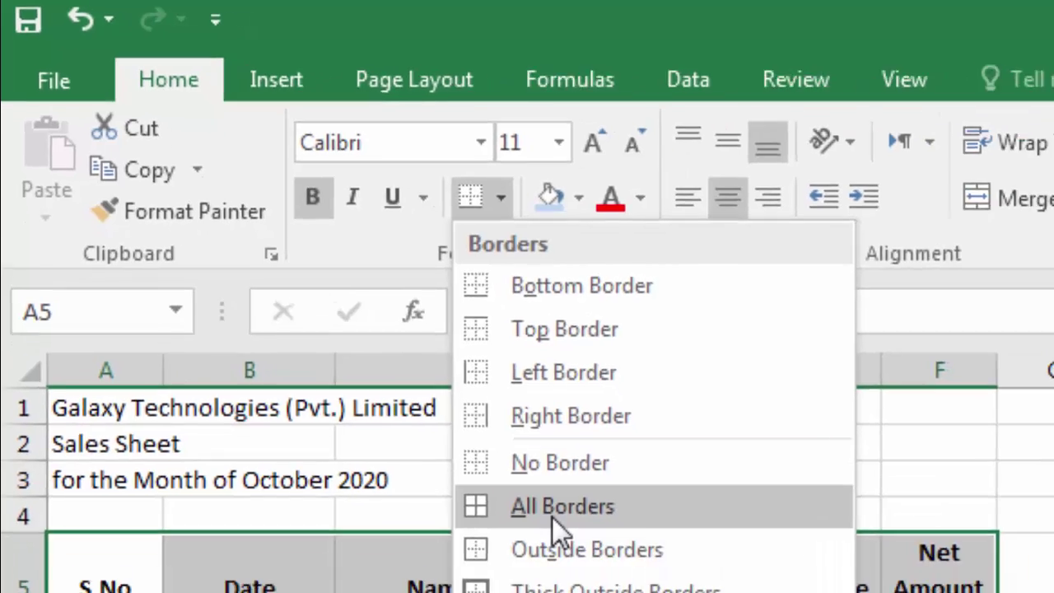
pyautogui.click(627, 580)
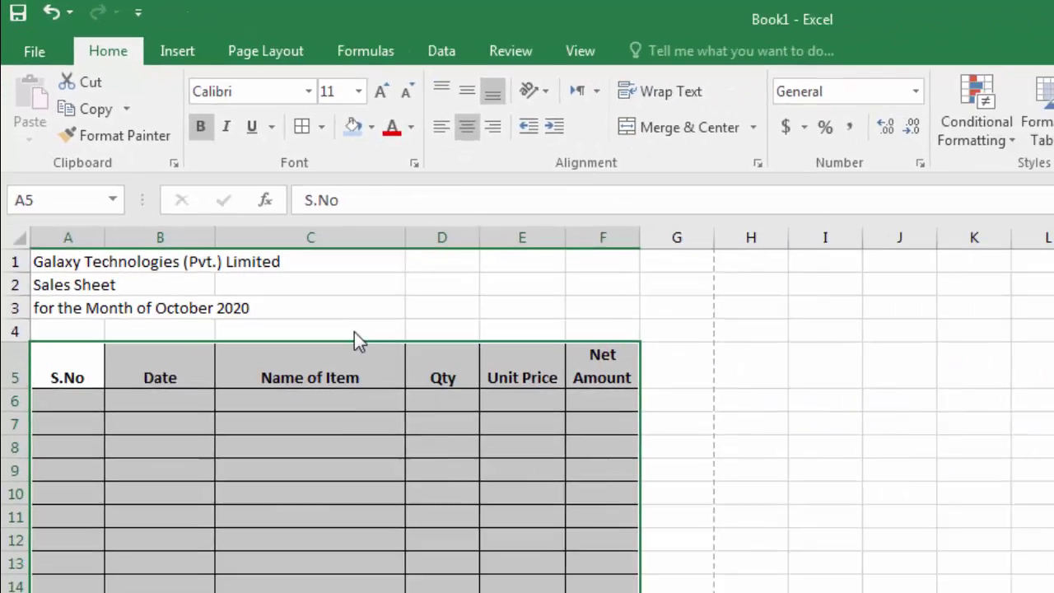
pyautogui.click(217, 298)
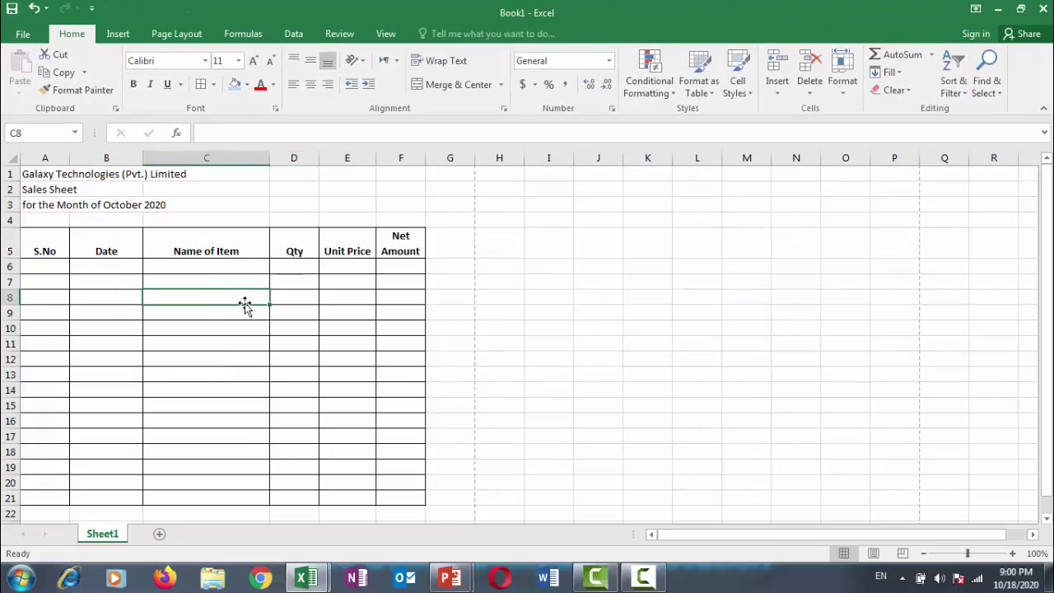
pyautogui.hotkey('ctrl', 'p')
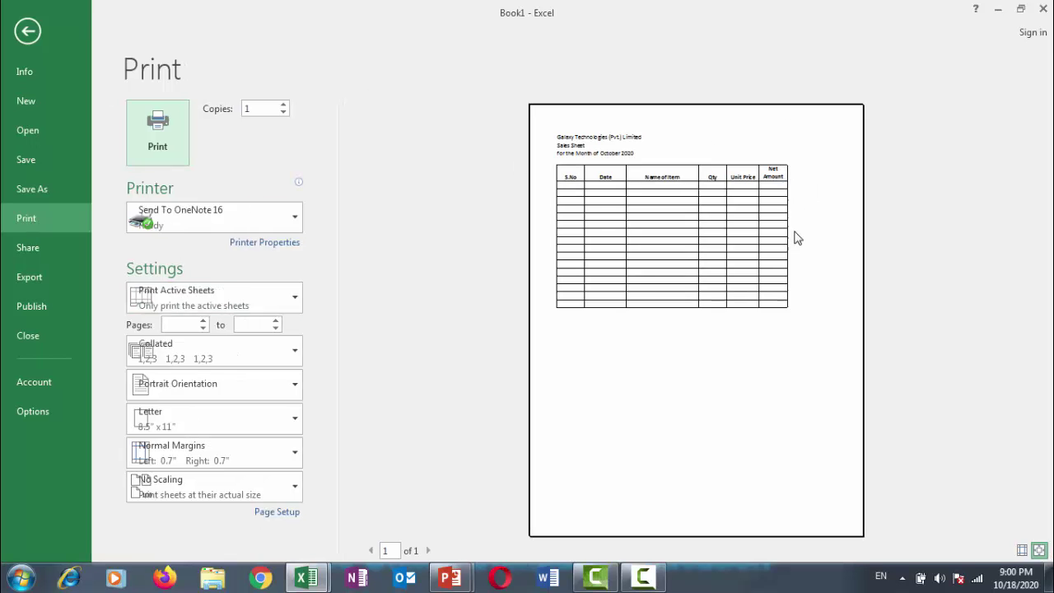
pyautogui.press('Escape')
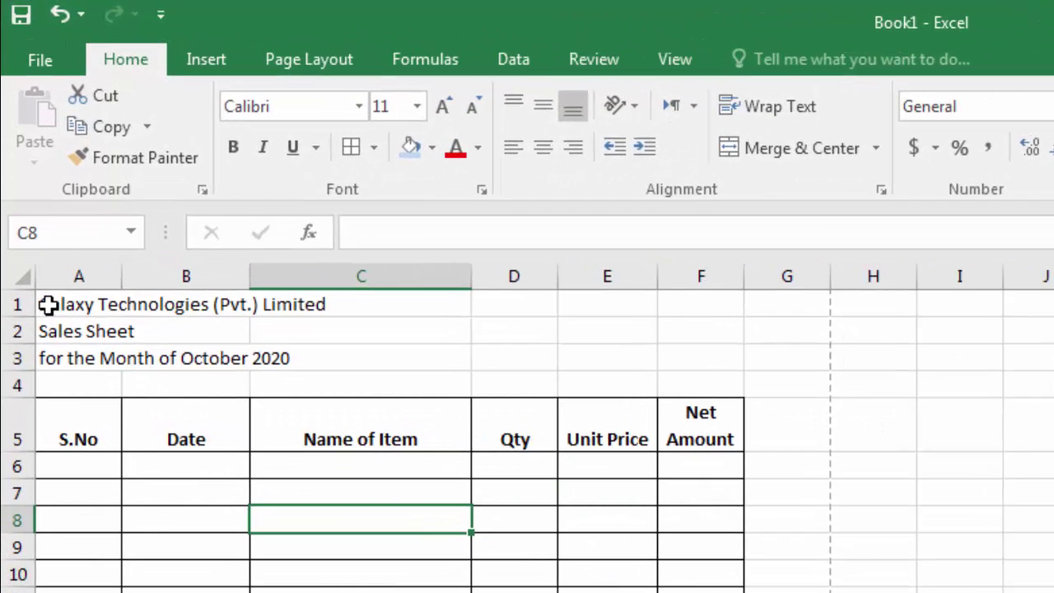
# - Merge and center the company title across A1:F1, and format it bold at font size 20
pyautogui.moveTo(52, 305); pyautogui.dragTo(681, 304)
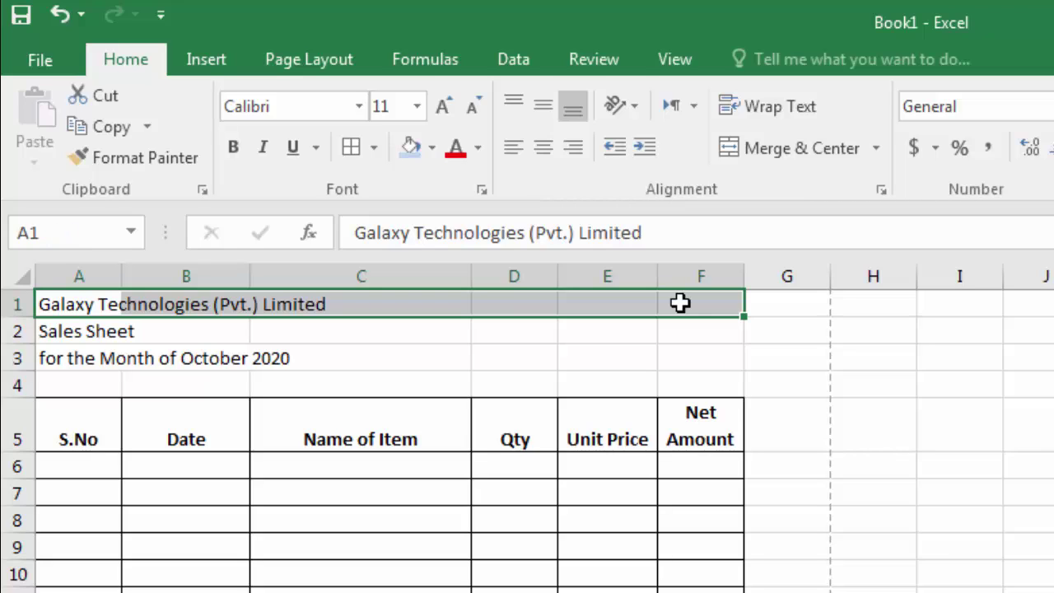
pyautogui.click(780, 163)
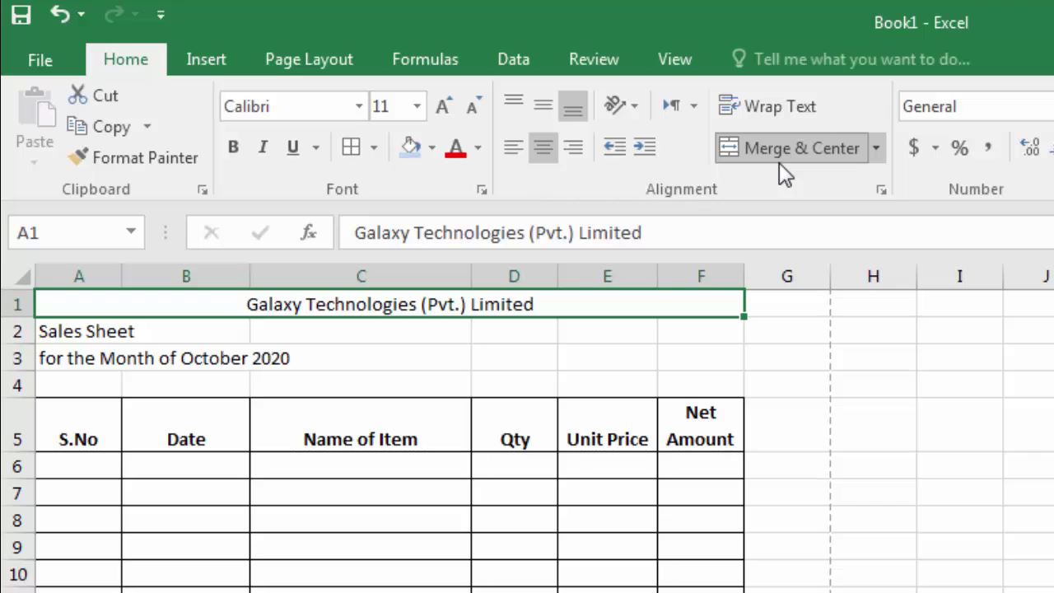
pyautogui.click(238, 147)
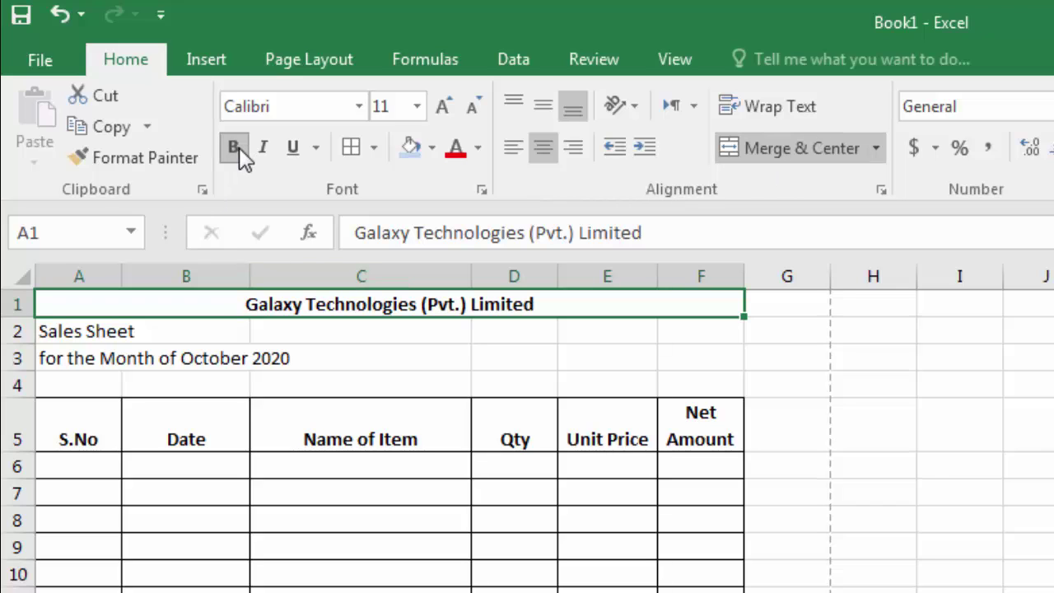
pyautogui.click(450, 117)
pyautogui.click(450, 116)
pyautogui.click(450, 116)
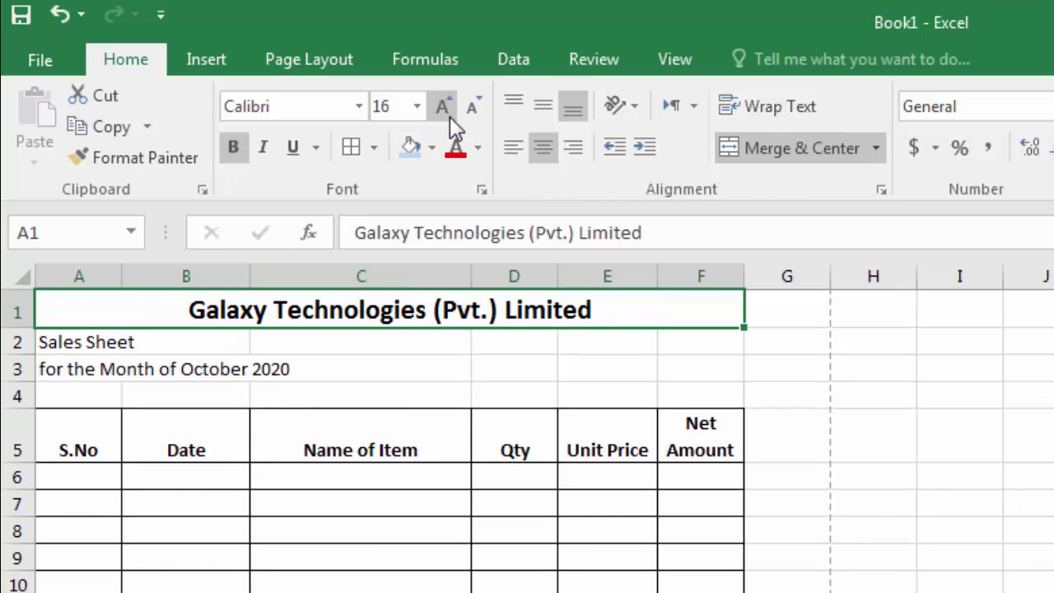
pyautogui.click(449, 116)
pyautogui.click(450, 116)
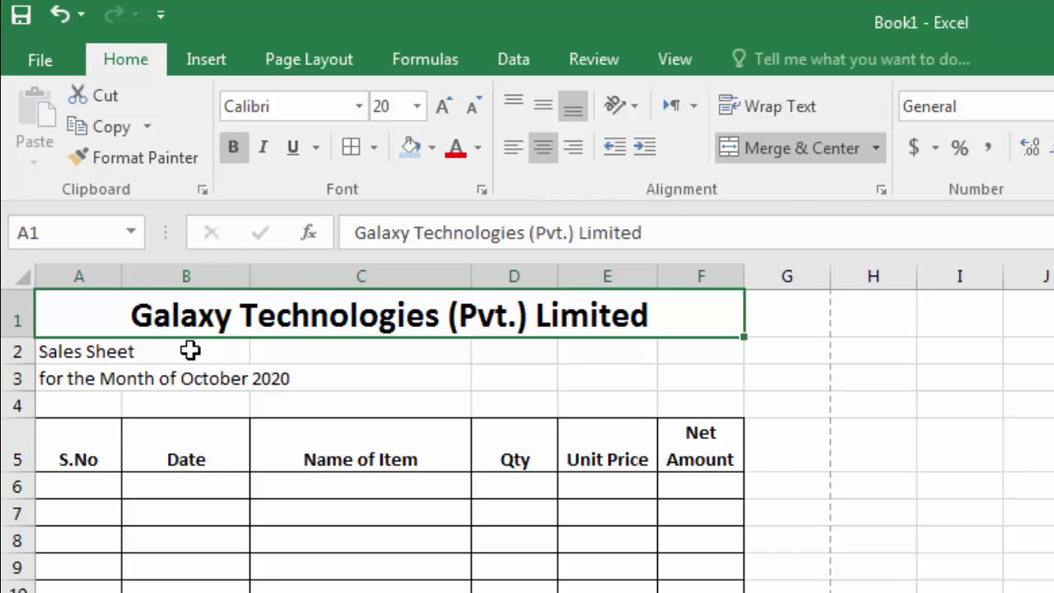
# - Merge and center the "Sales Sheet" subtitle across A2:F2, and format it bold at font size 16
pyautogui.click(110, 355)
pyautogui.moveTo(90, 351); pyautogui.dragTo(702, 356)
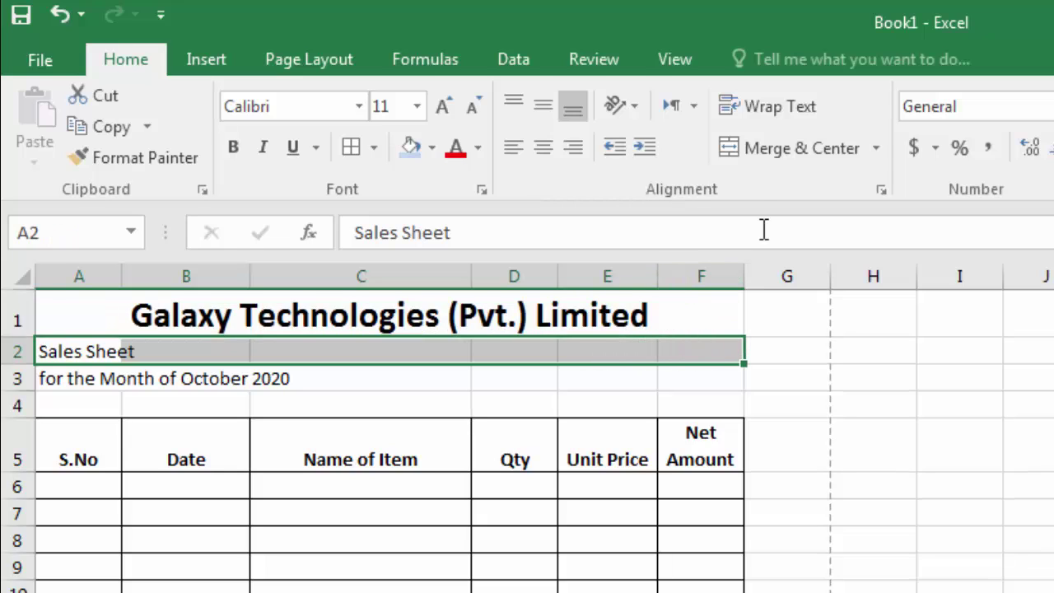
pyautogui.click(773, 161)
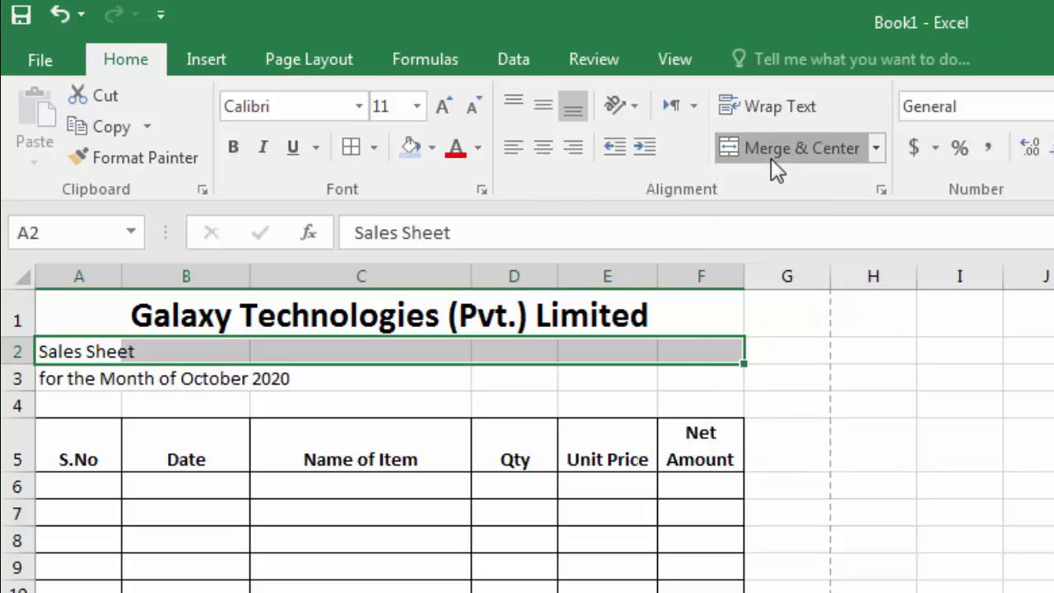
pyautogui.click(233, 150)
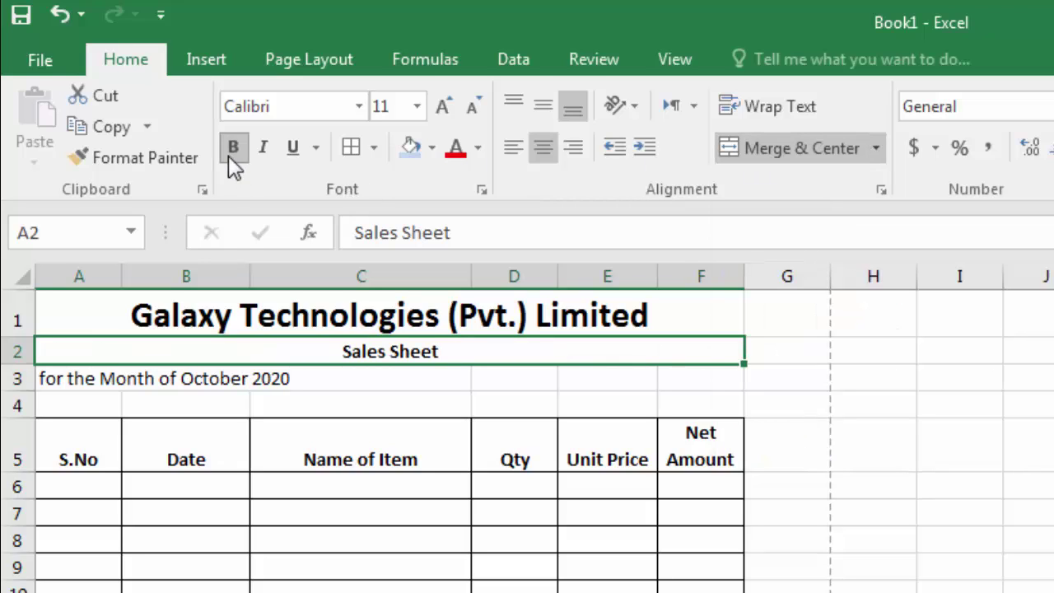
pyautogui.click(443, 107)
pyautogui.click(443, 107)
pyautogui.click(443, 107)
pyautogui.click(443, 107)
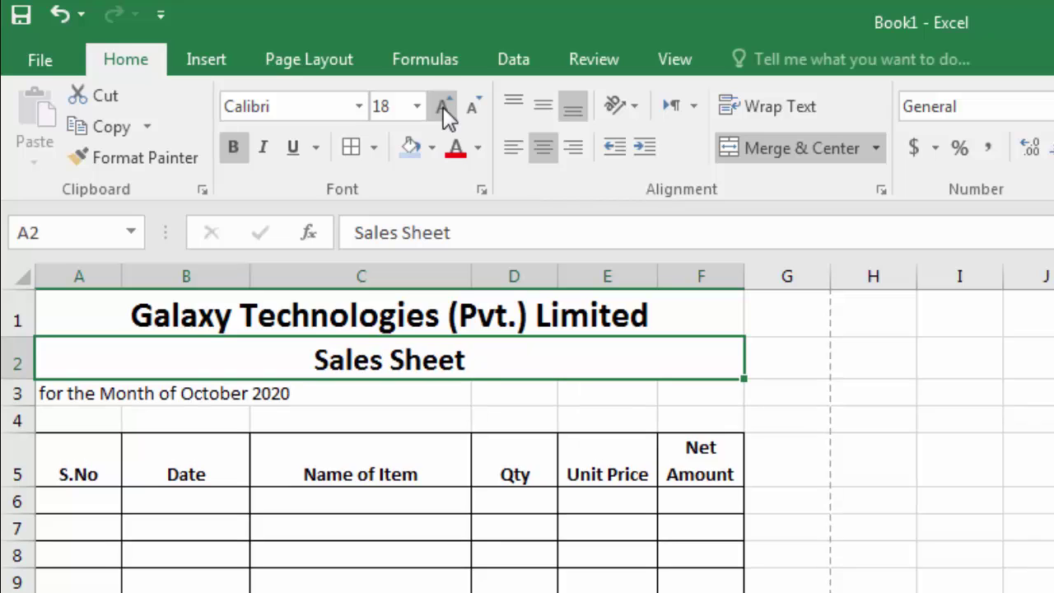
pyautogui.click(472, 107)
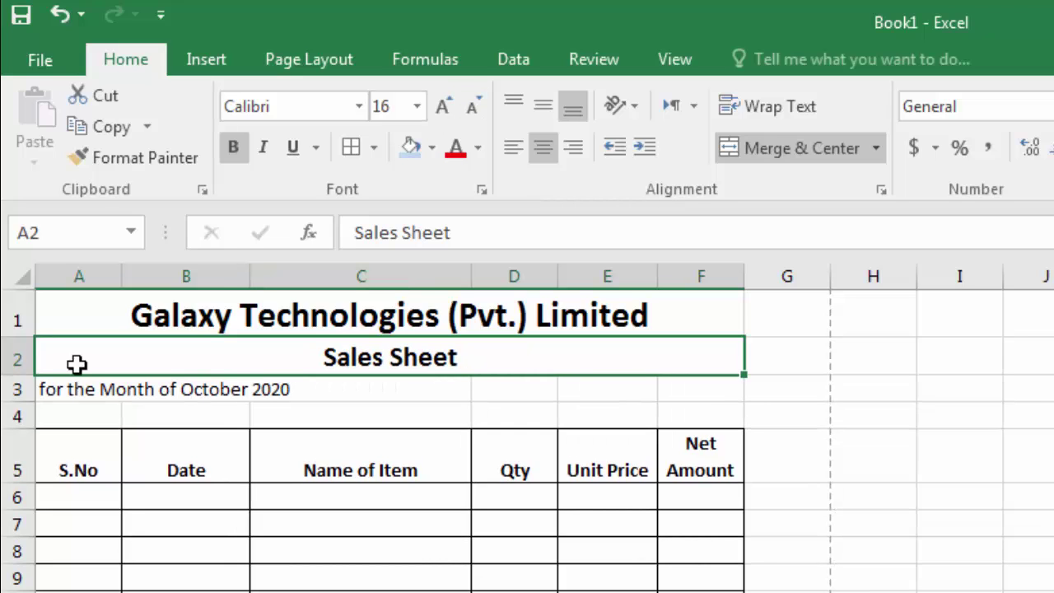
# - Merge and center the "for the Month of October 2020" line across A3:F3, and format it bold at font size 14
pyautogui.click(52, 387)
pyautogui.moveTo(130, 390); pyautogui.dragTo(691, 397)
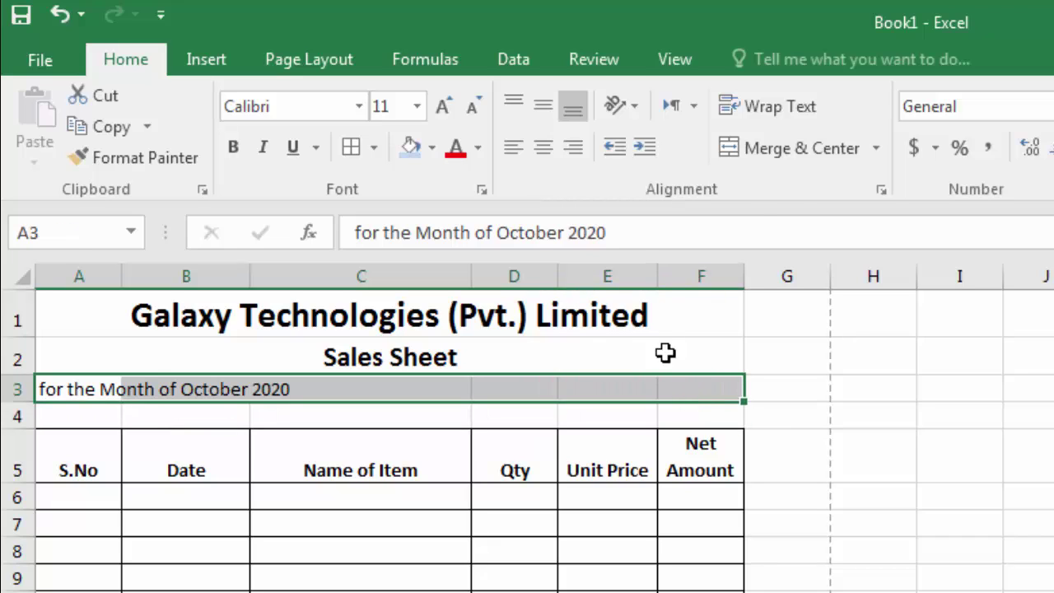
pyautogui.click(786, 150)
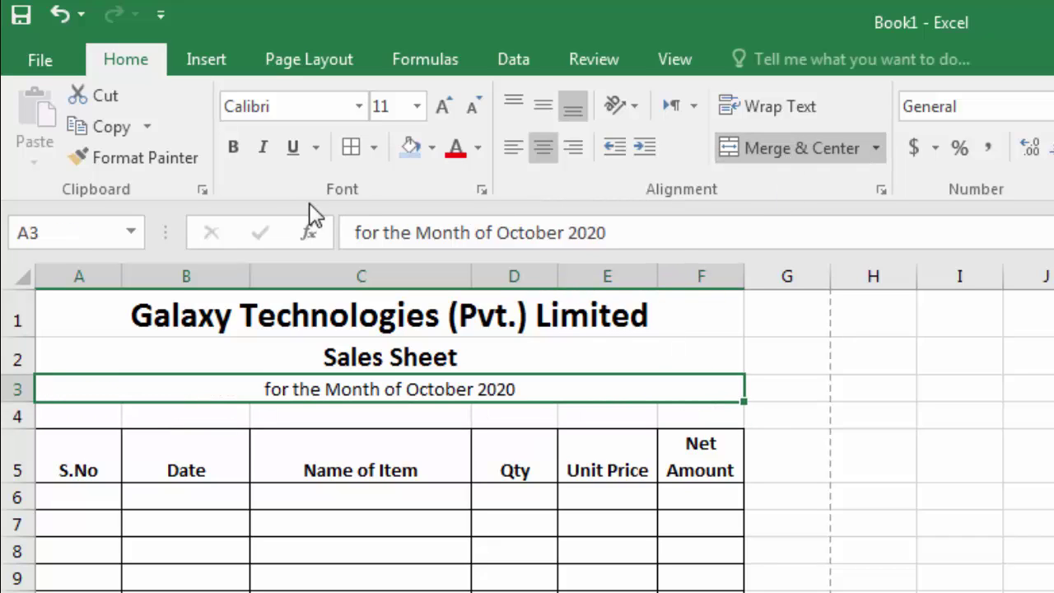
pyautogui.click(234, 148)
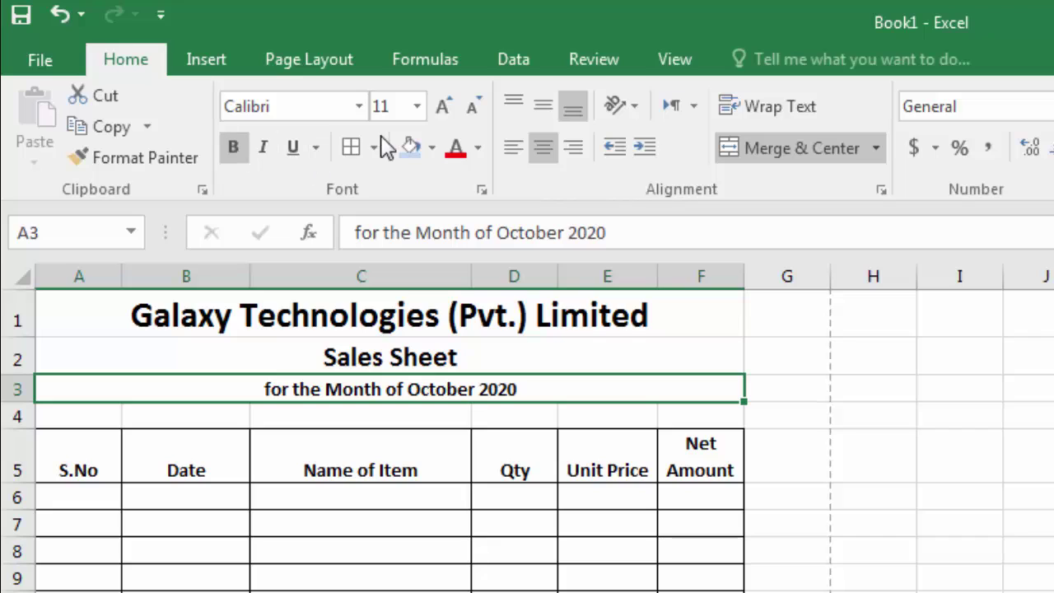
pyautogui.click(435, 108)
pyautogui.click(433, 108)
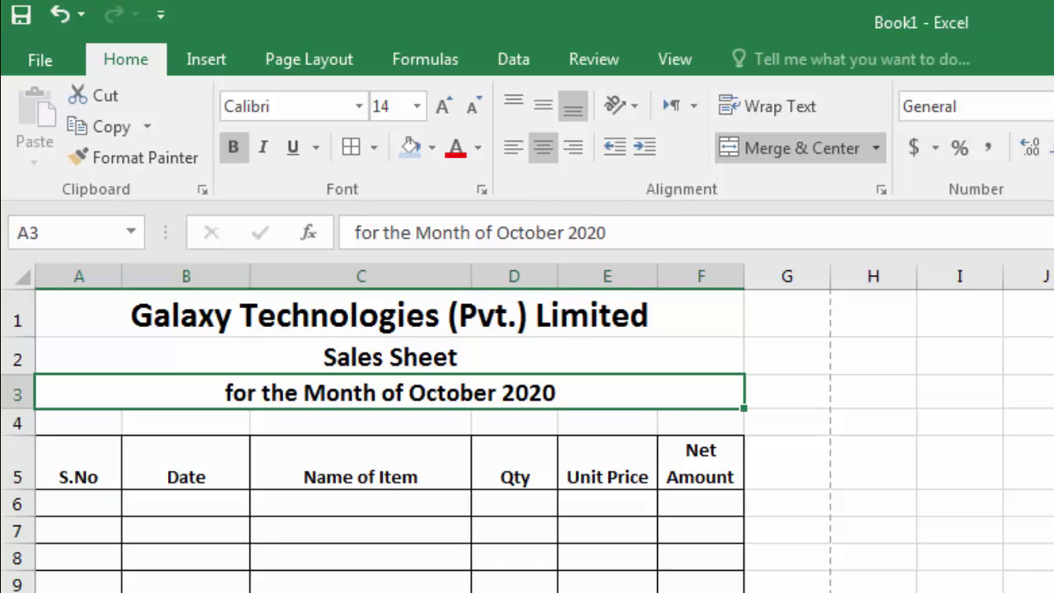
pyautogui.scroll(-2, 527, 437)
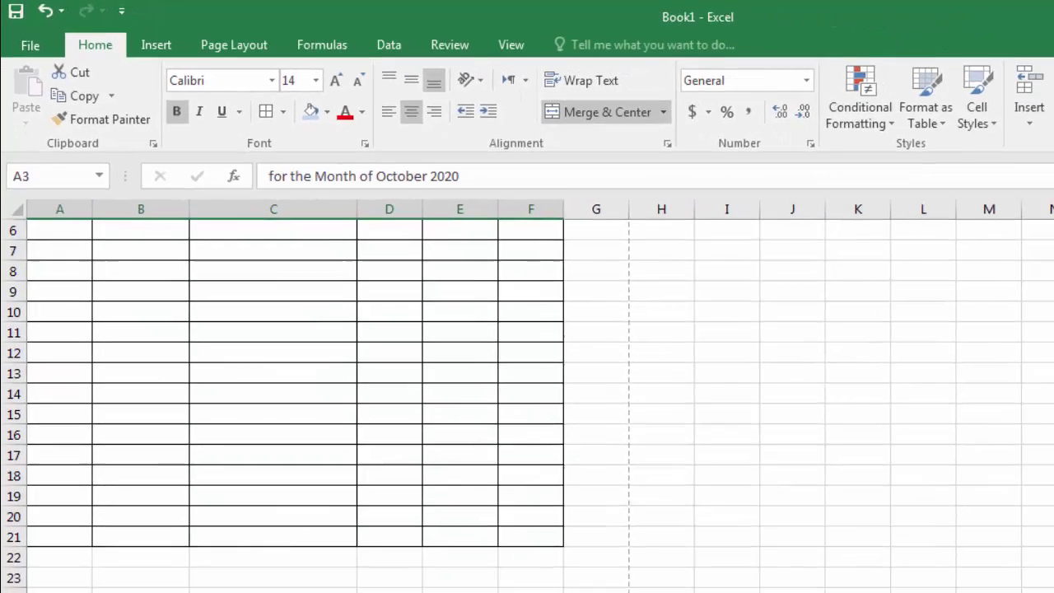
pyautogui.scroll(2, 606, 351)
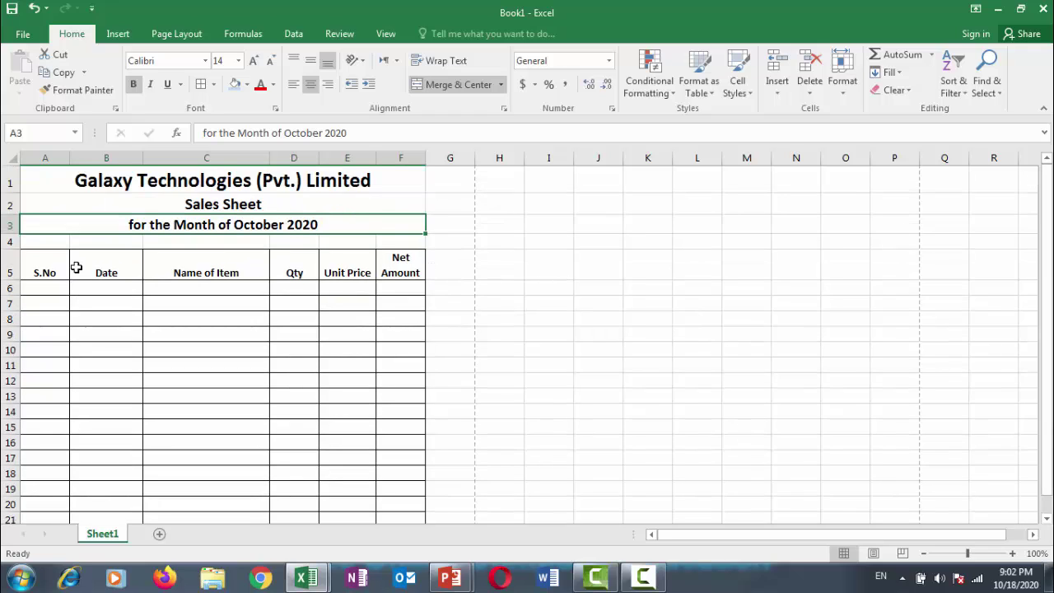
# - Middle-align the column headings in A5:F5 and give them a light blue fill
pyautogui.click(51, 265)
pyautogui.moveTo(47, 266); pyautogui.dragTo(390, 257)
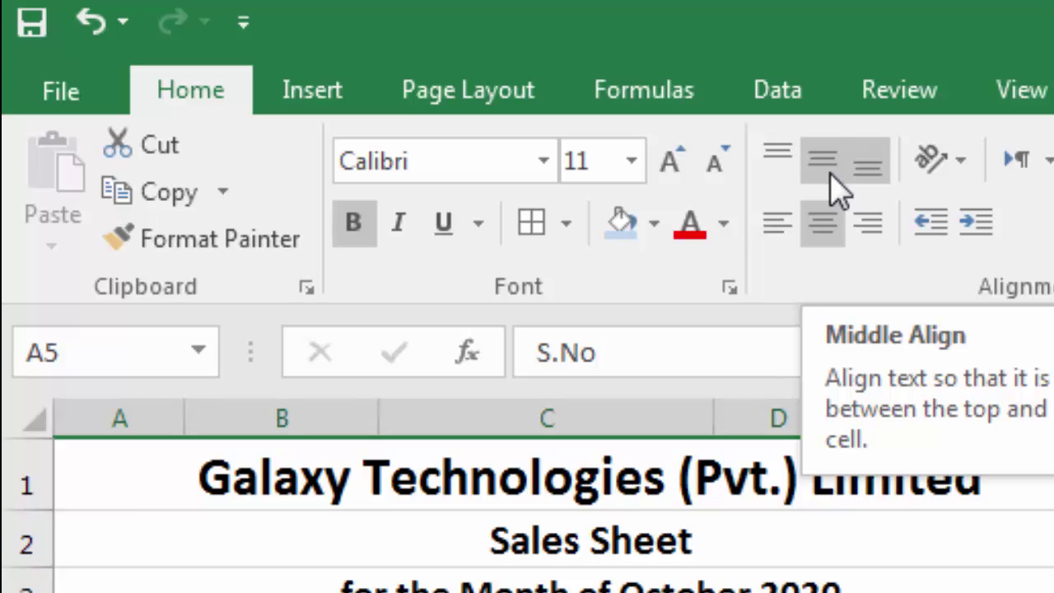
pyautogui.click(834, 186)
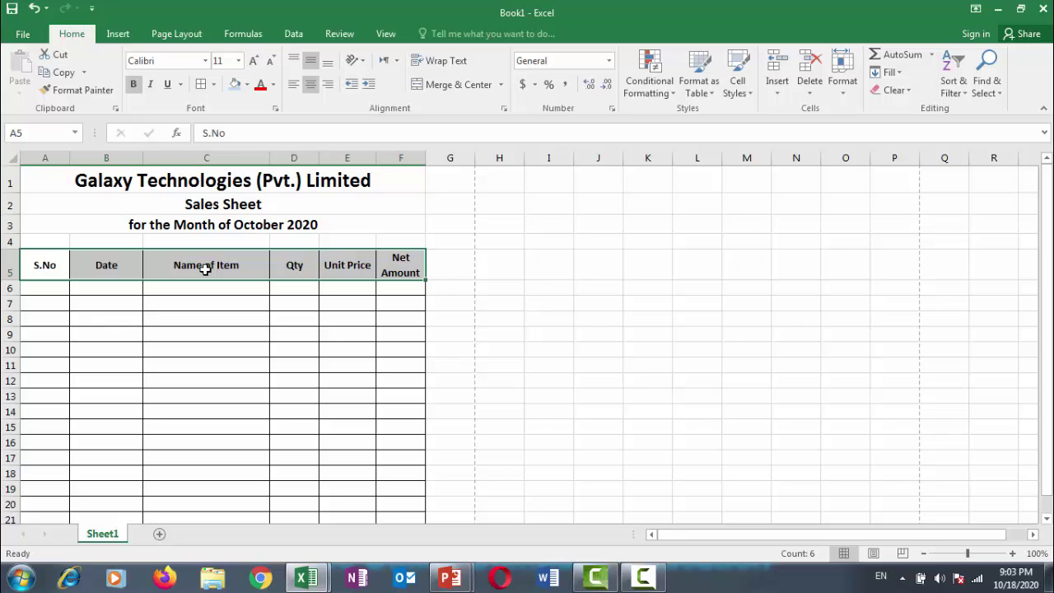
pyautogui.click(235, 85)
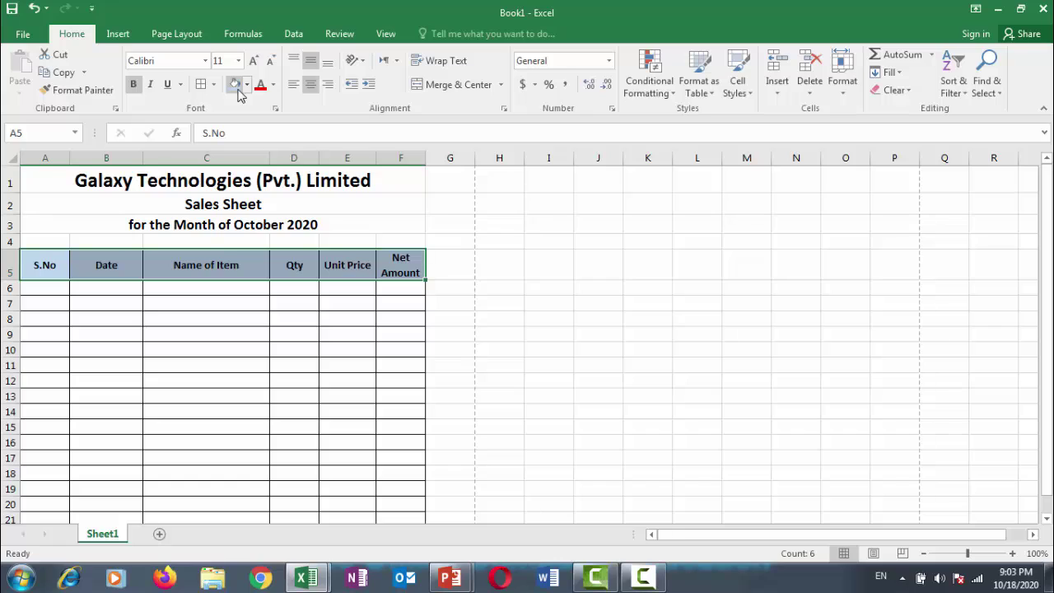
# - Enter the label "Total Amount" in E22, just below the table's Unit Price column
pyautogui.click(312, 311)
pyautogui.press('Down')
pyautogui.press('Down')
pyautogui.press('Down')
pyautogui.press('Down')
pyautogui.press('Down')
pyautogui.press('Down')
pyautogui.press('Down')
pyautogui.press('Down')
pyautogui.press('Down')
pyautogui.press('Down')
pyautogui.press('Down')
pyautogui.press('Down')
pyautogui.press('Down')
pyautogui.press('Down')
pyautogui.press('Down')
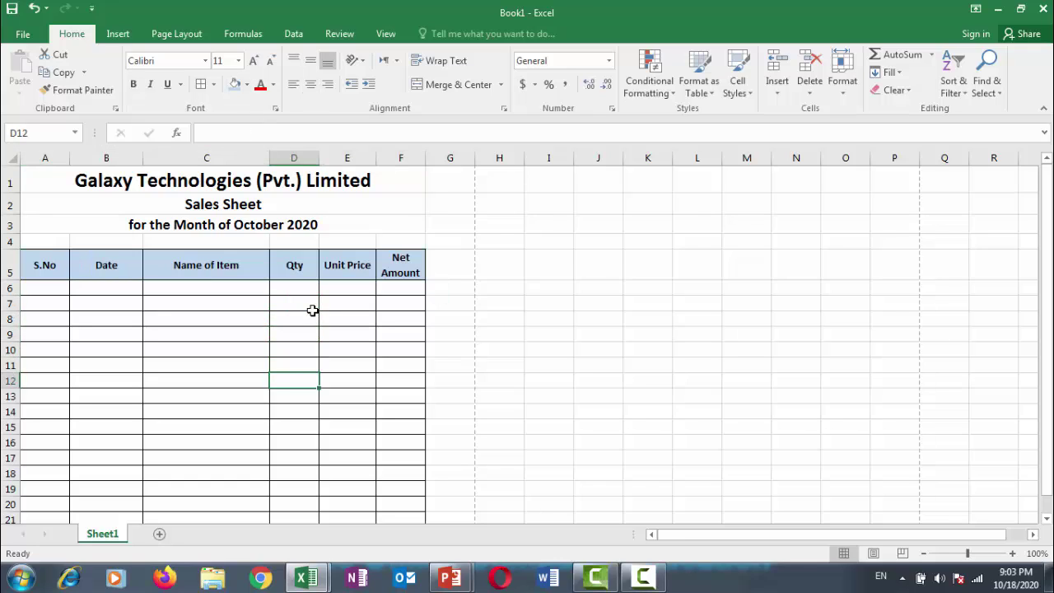
pyautogui.scroll(-1, 312, 311)
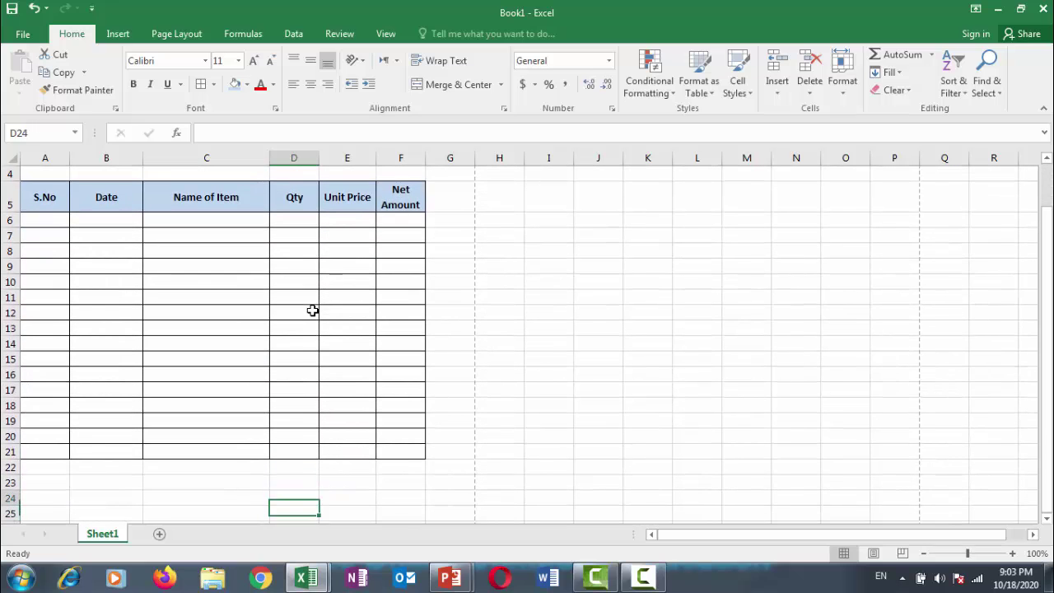
pyautogui.press('Right')
pyautogui.press('Right')
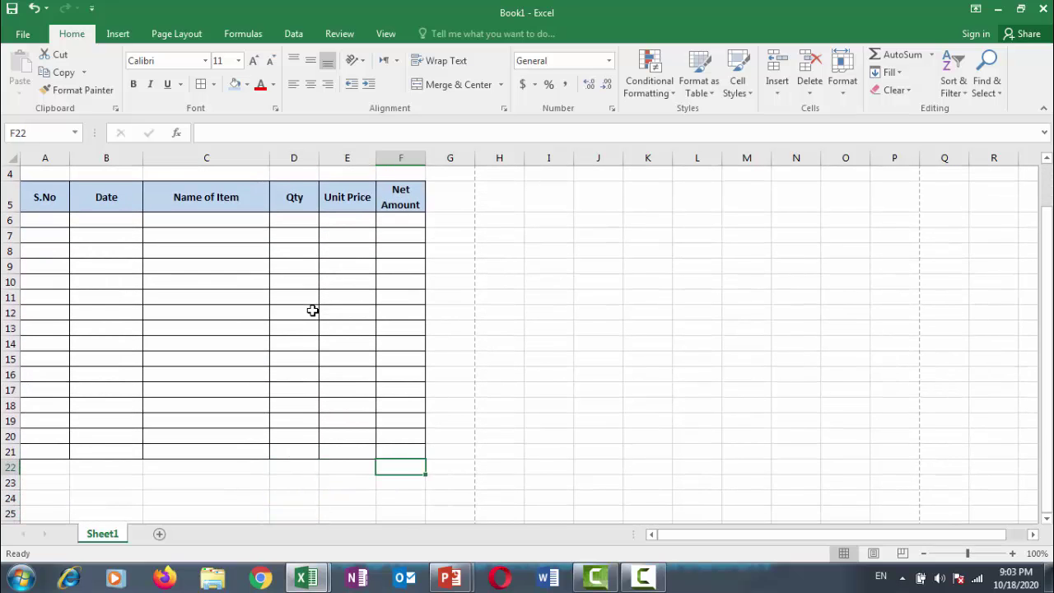
pyautogui.press('Left')
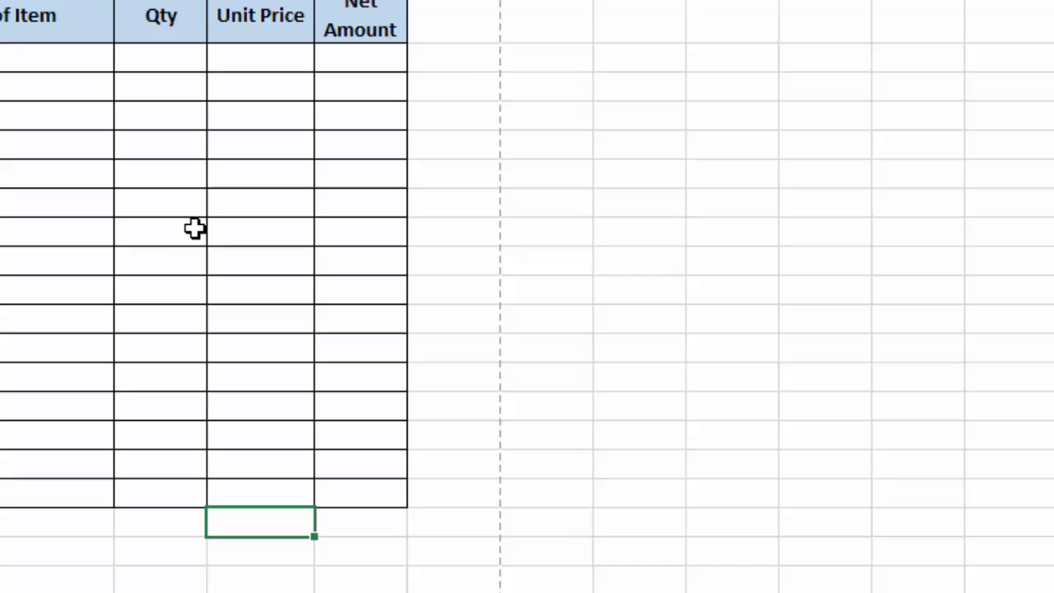
pyautogui.write('T')
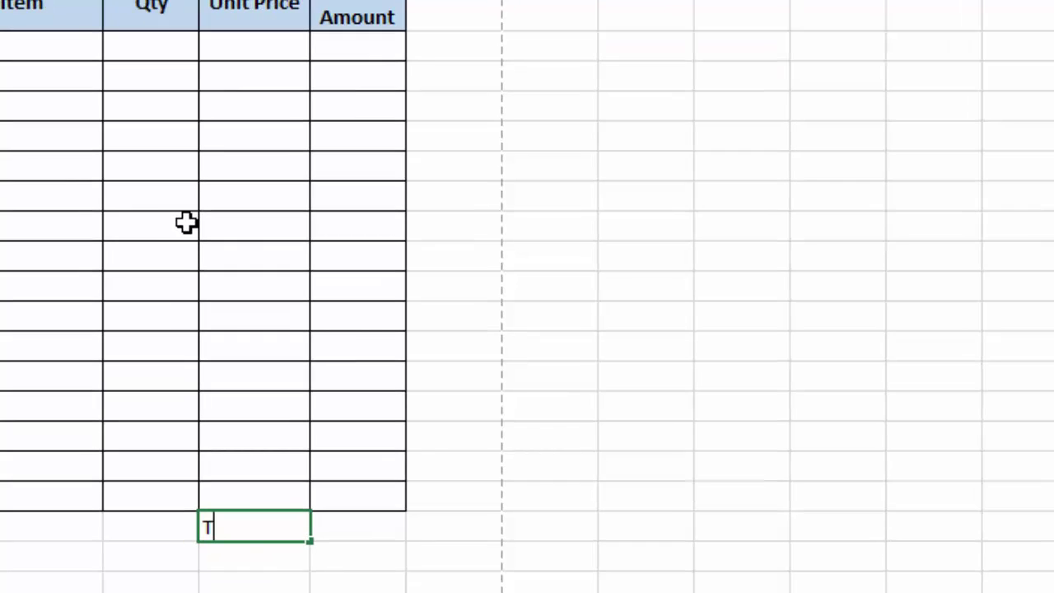
pyautogui.write('otal AMount')
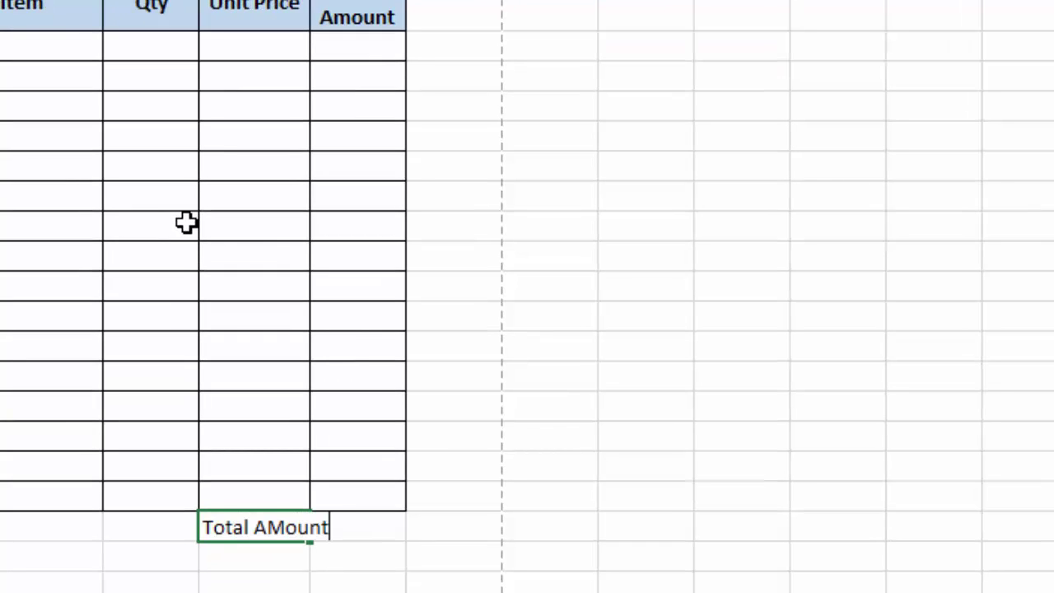
pyautogui.press('Return')
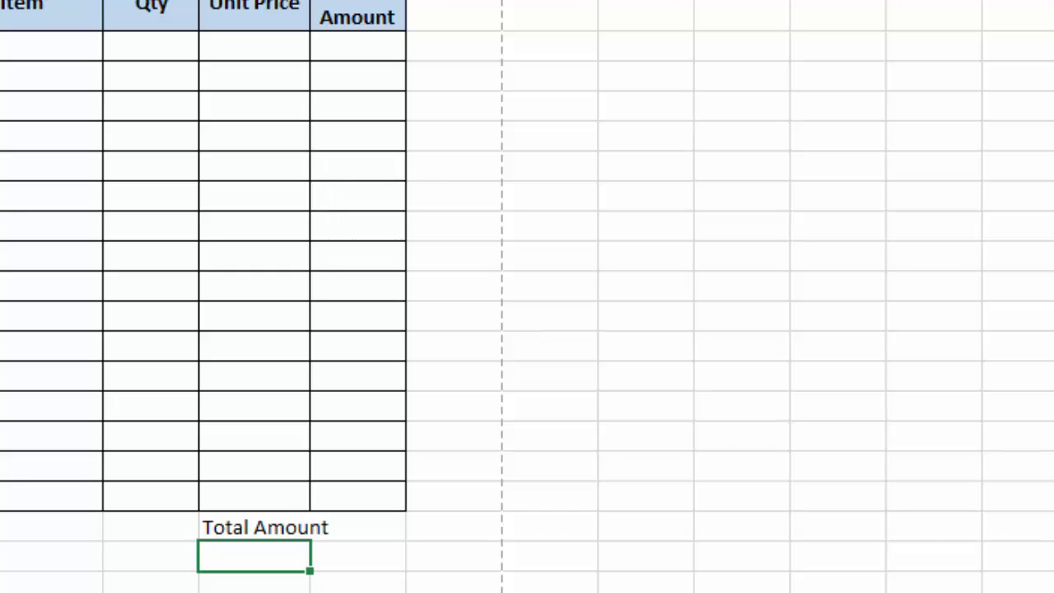
# - Widen the Unit Price and Net Amount columns slightly, and enter "Total" as the label in E22
pyautogui.moveTo(310, 0); pyautogui.dragTo(322, 0)
pyautogui.moveTo(418, 0); pyautogui.dragTo(432, 0)
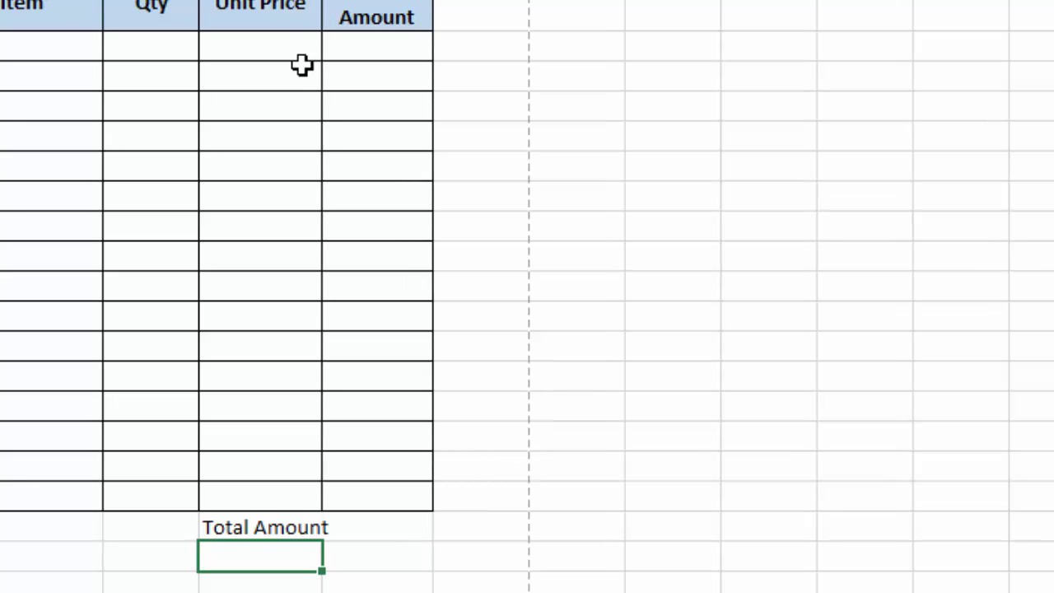
pyautogui.click(262, 529)
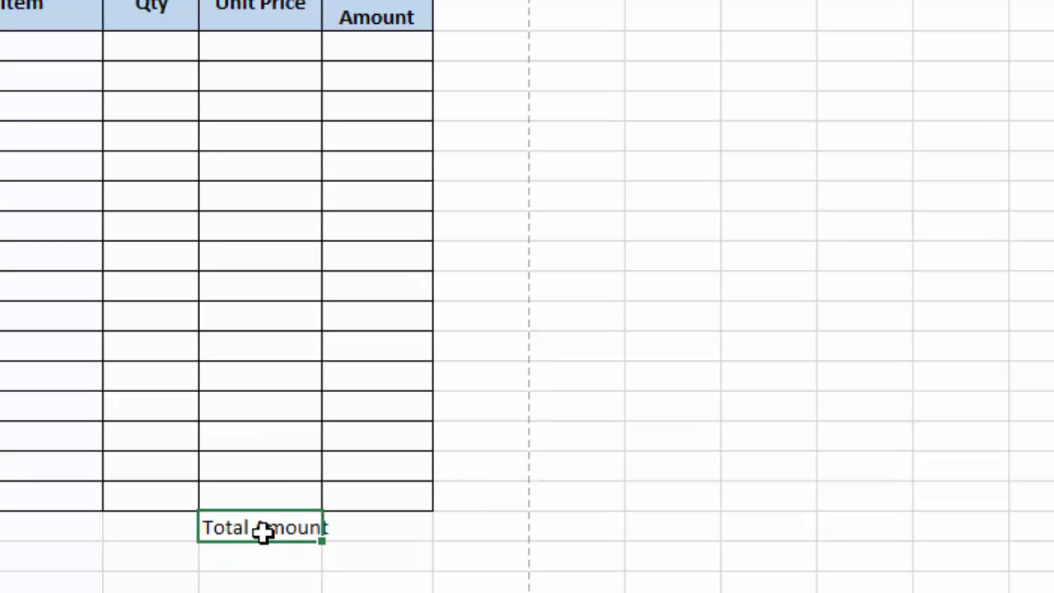
pyautogui.write('Total')
pyautogui.press('Return')
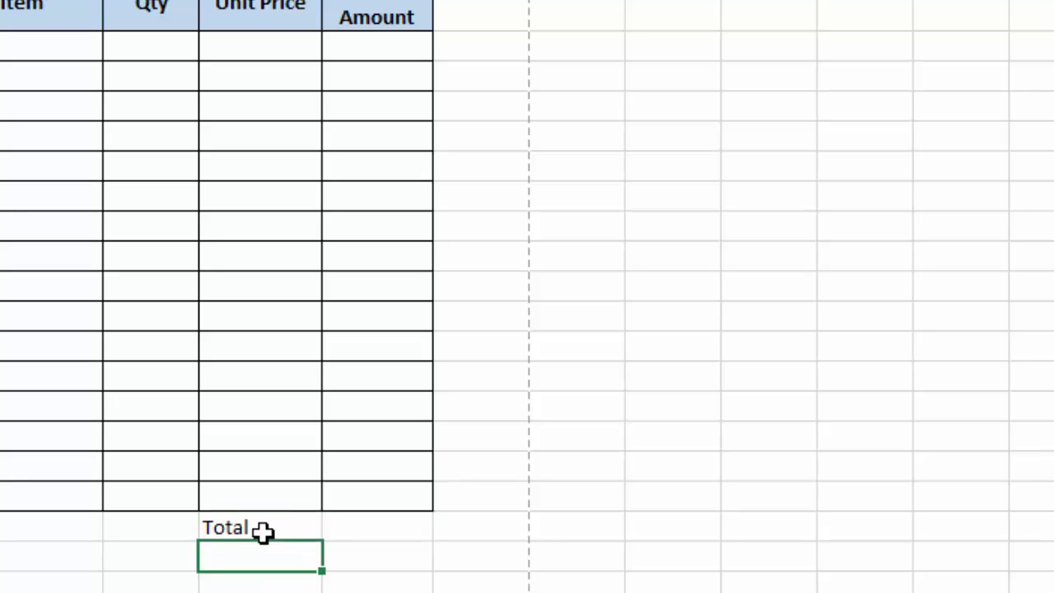
# - Make the Total label bold and centered, and apply borders to E22:F22
pyautogui.click(252, 519)
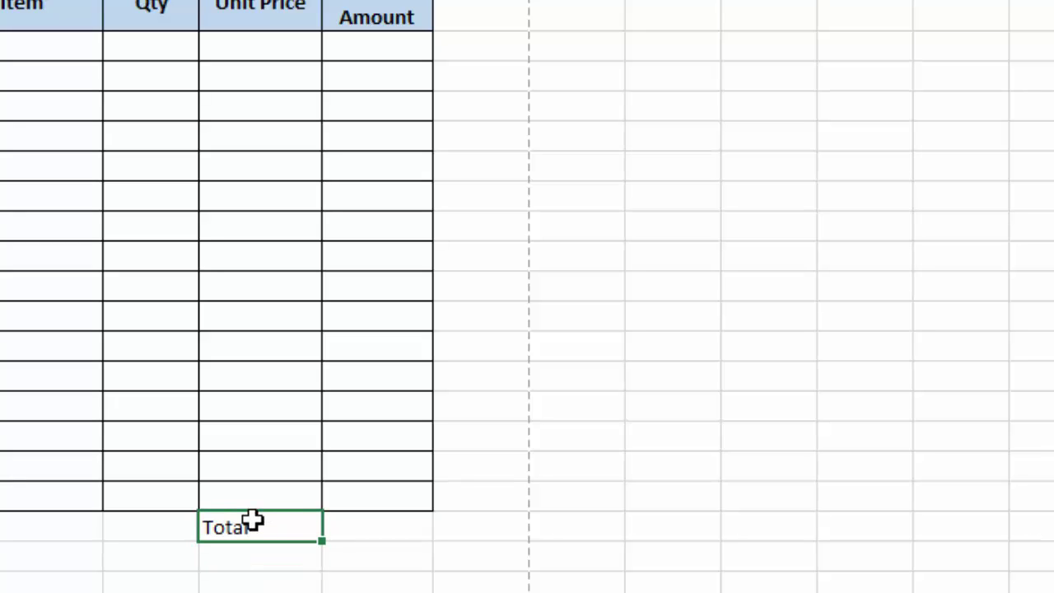
pyautogui.hotkey('ctrl', 'b')
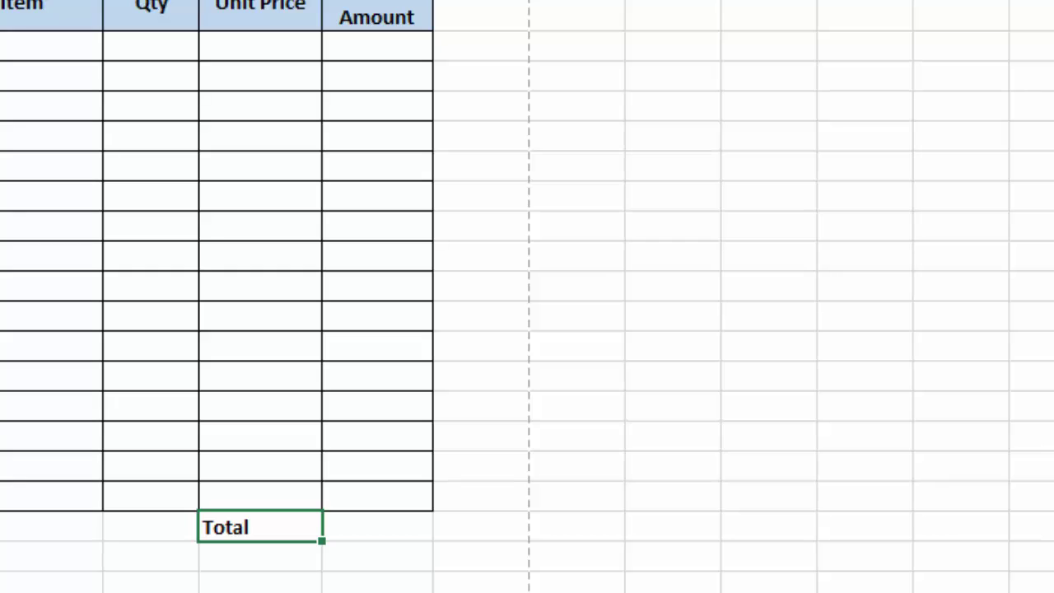
pyautogui.click(342, 1)
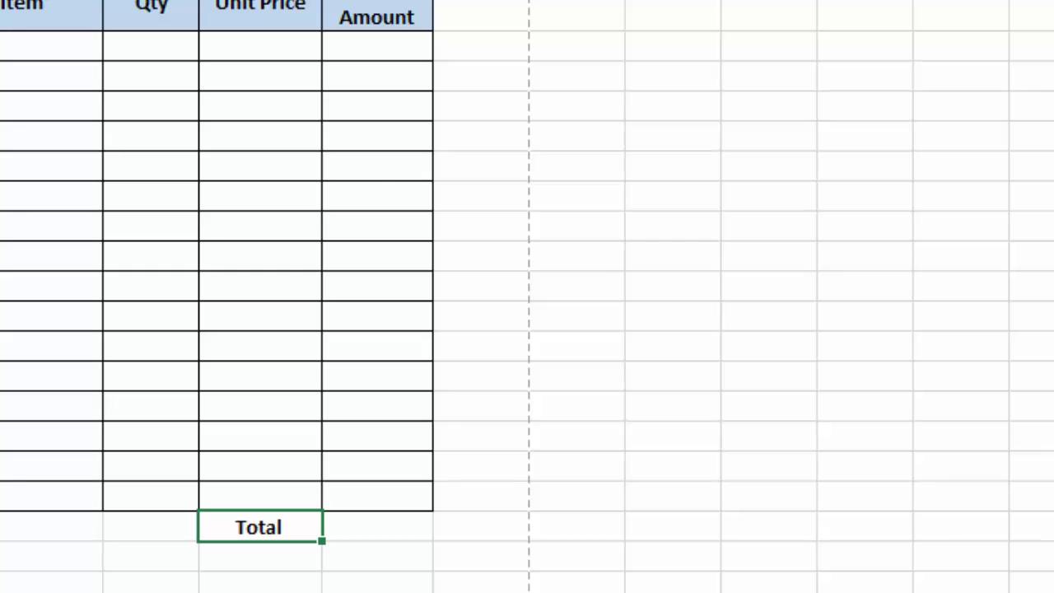
pyautogui.keyDown('shift'); pyautogui.click(391, 528); pyautogui.keyUp('shift')
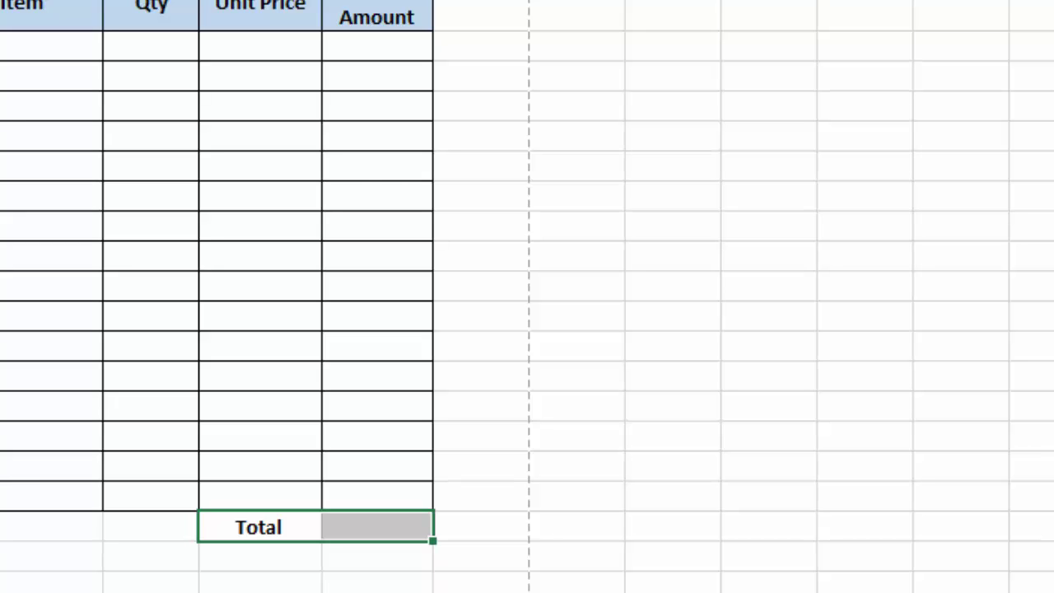
pyautogui.click(492, 503)
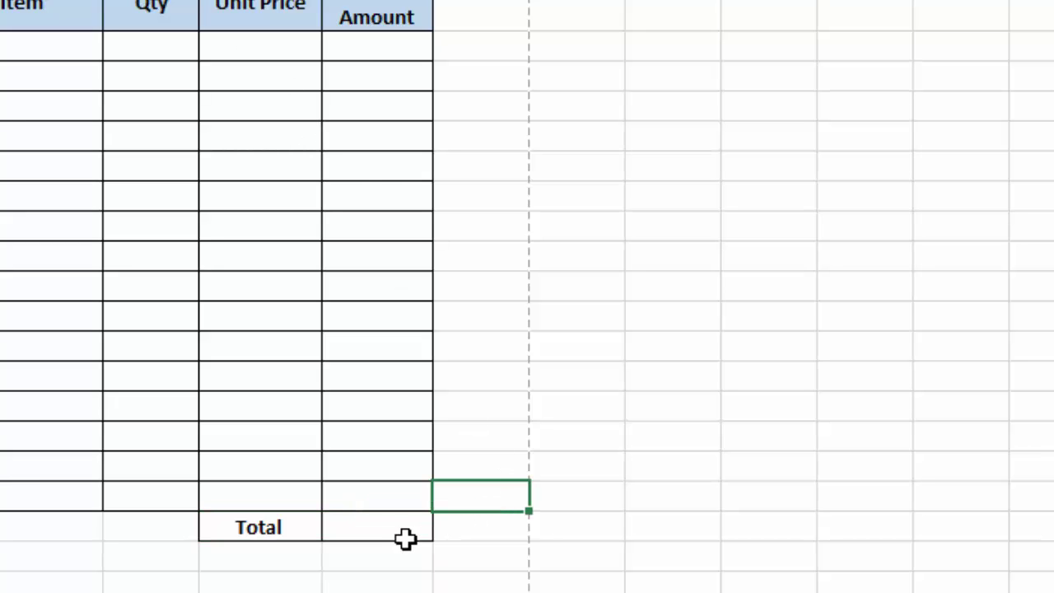
# - Fill the total amount cell F22 with light green and look over the finished layout
pyautogui.click(384, 527)
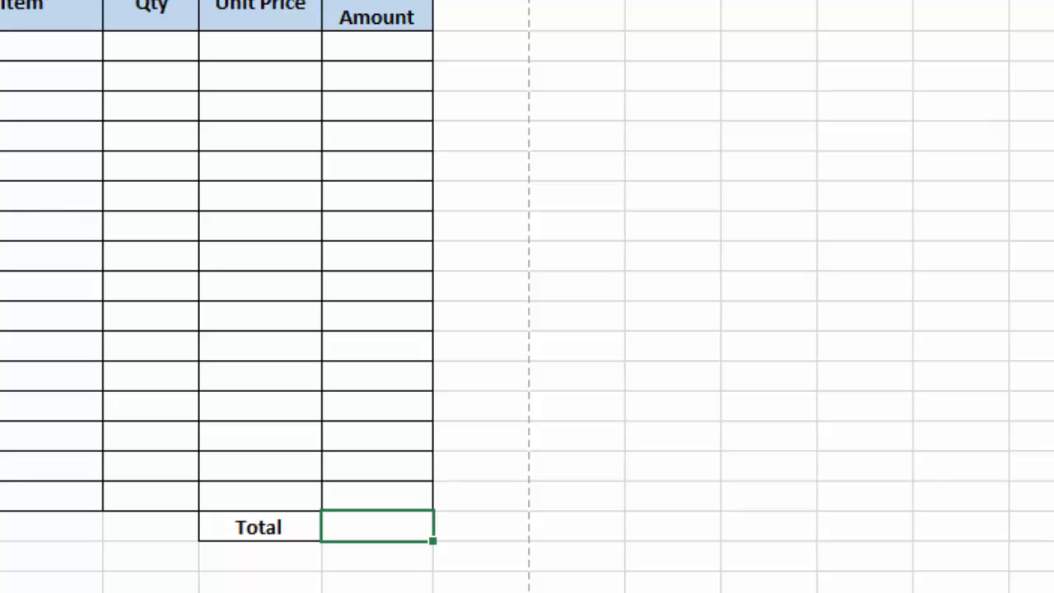
pyautogui.click(56, 0)
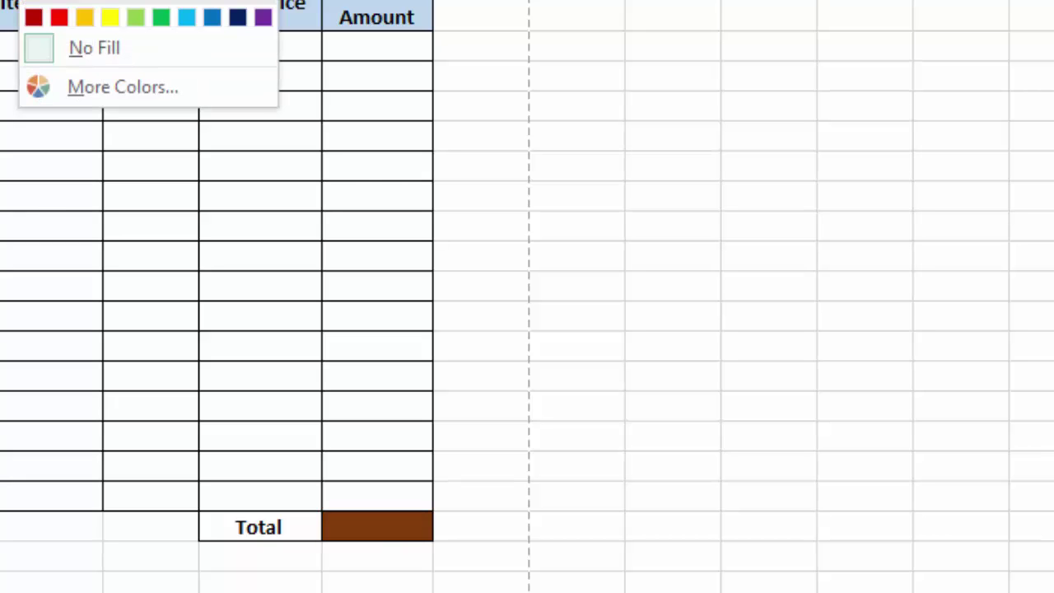
pyautogui.click(136, 17)
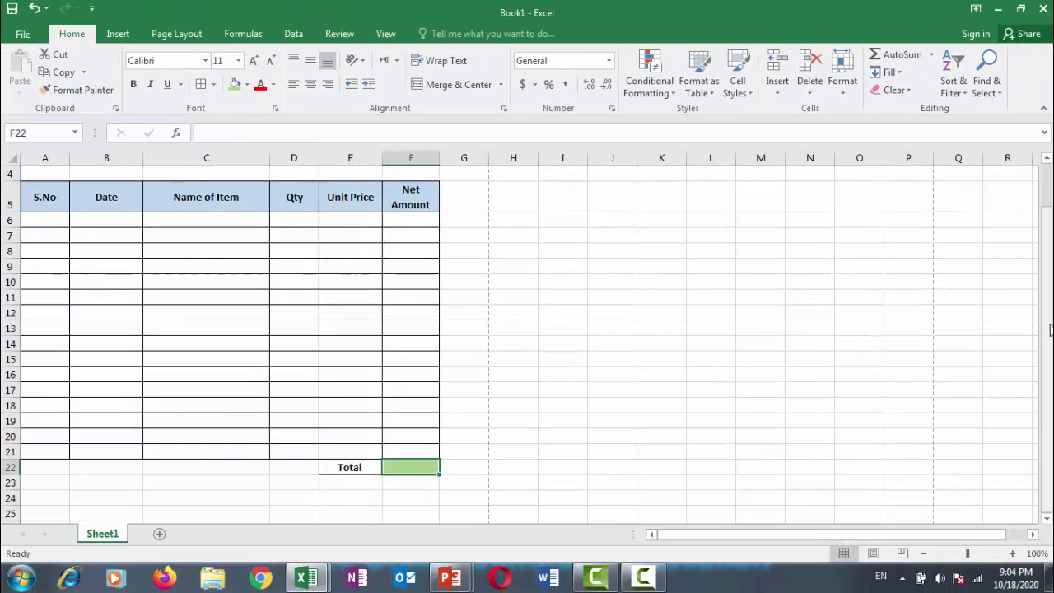
pyautogui.scroll(2, 1045, 264)
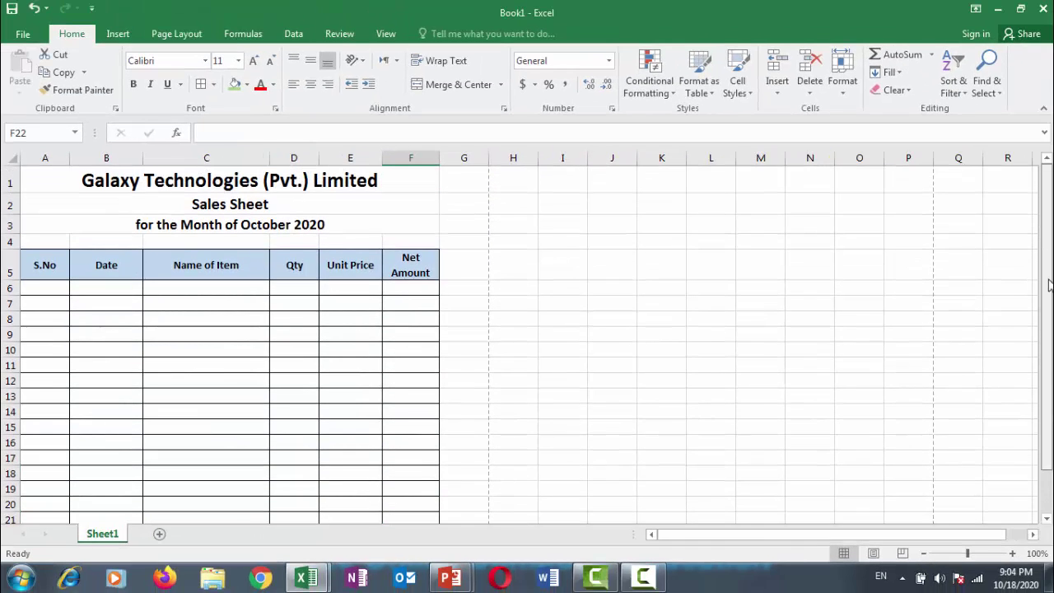
pyautogui.scroll(-2, 1045, 264)
pyautogui.scroll(2, 1044, 264)
pyautogui.scroll(-1, 210, 305)
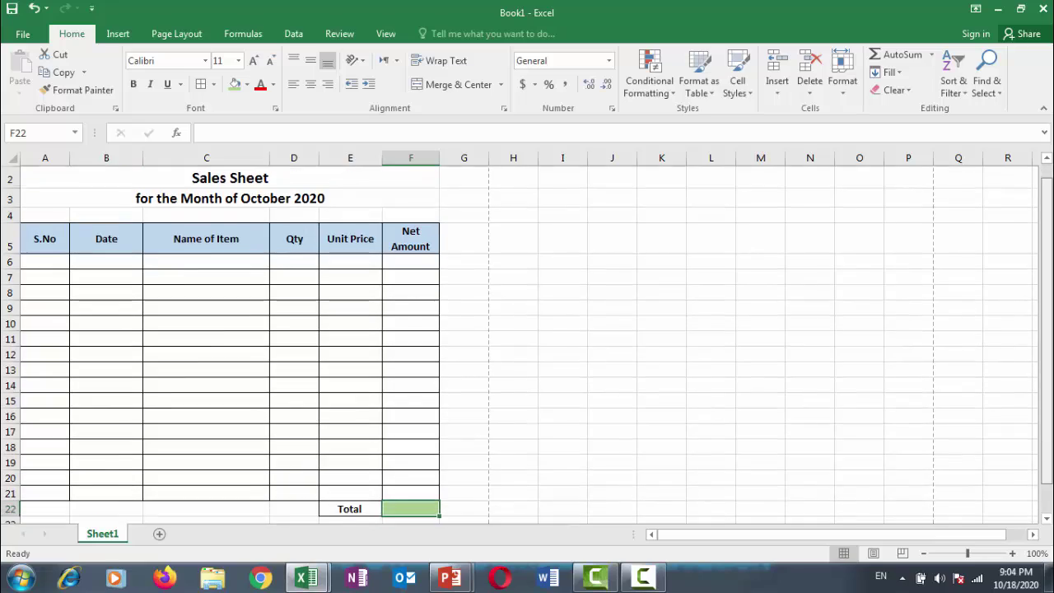
# - Enter the serial numbers 1 and 2 in A6 and A7 of the S.No column
pyautogui.click(47, 259)
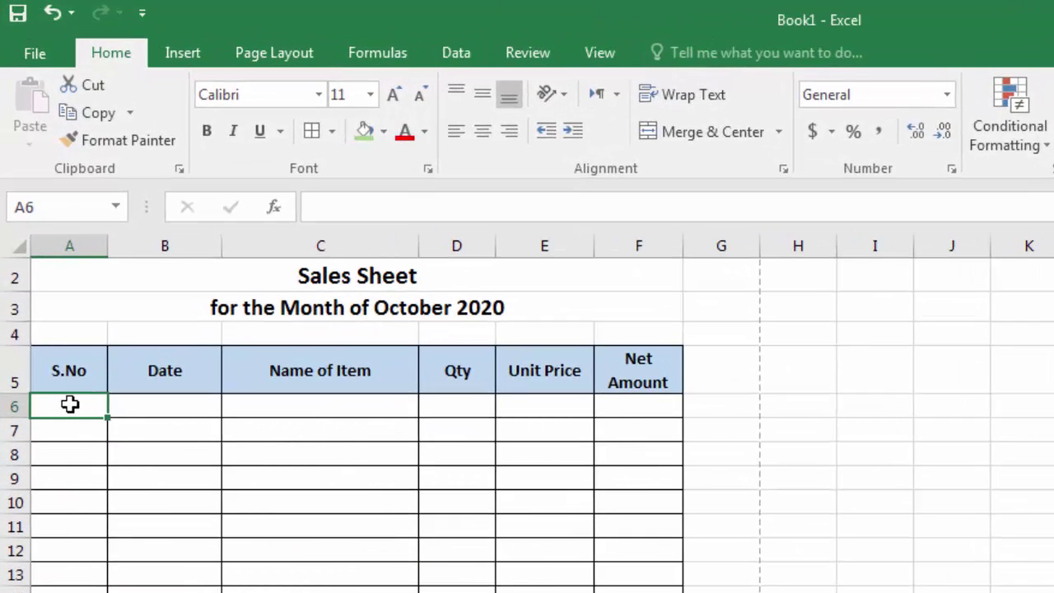
pyautogui.write('1')
pyautogui.click(62, 430)
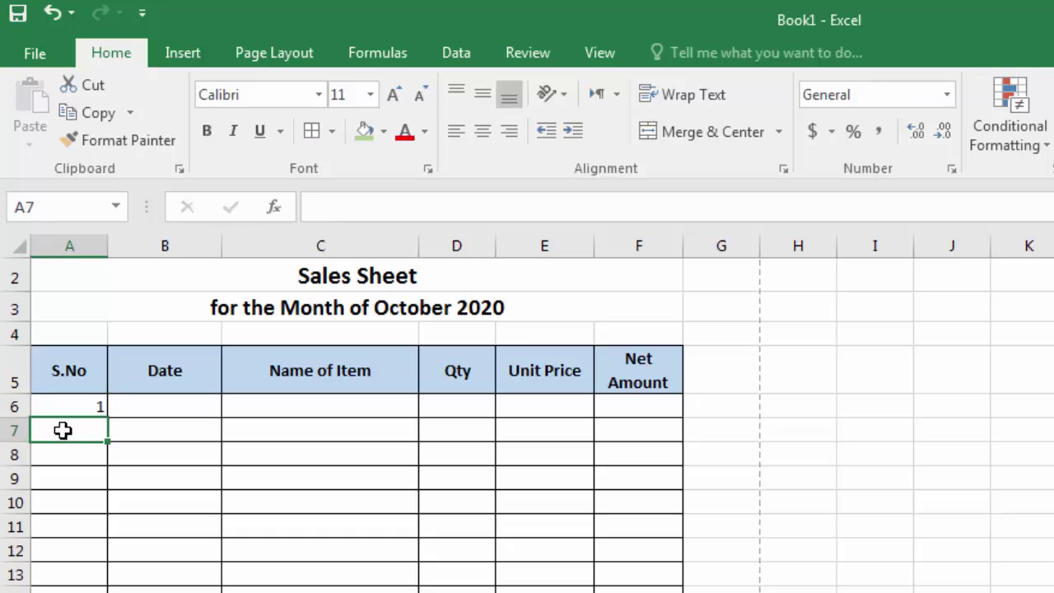
pyautogui.write('2')
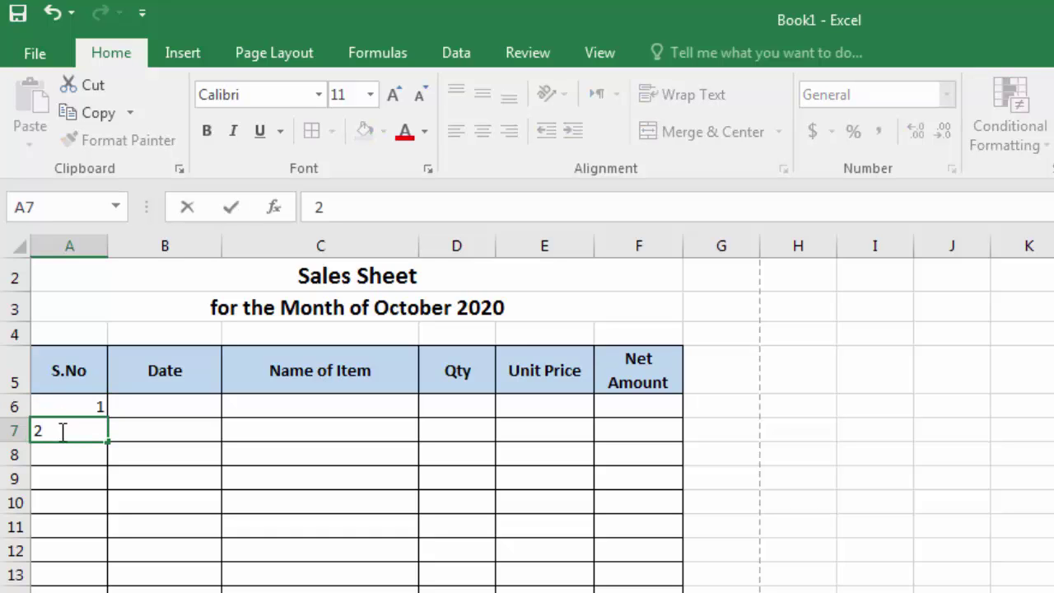
pyautogui.click(67, 459)
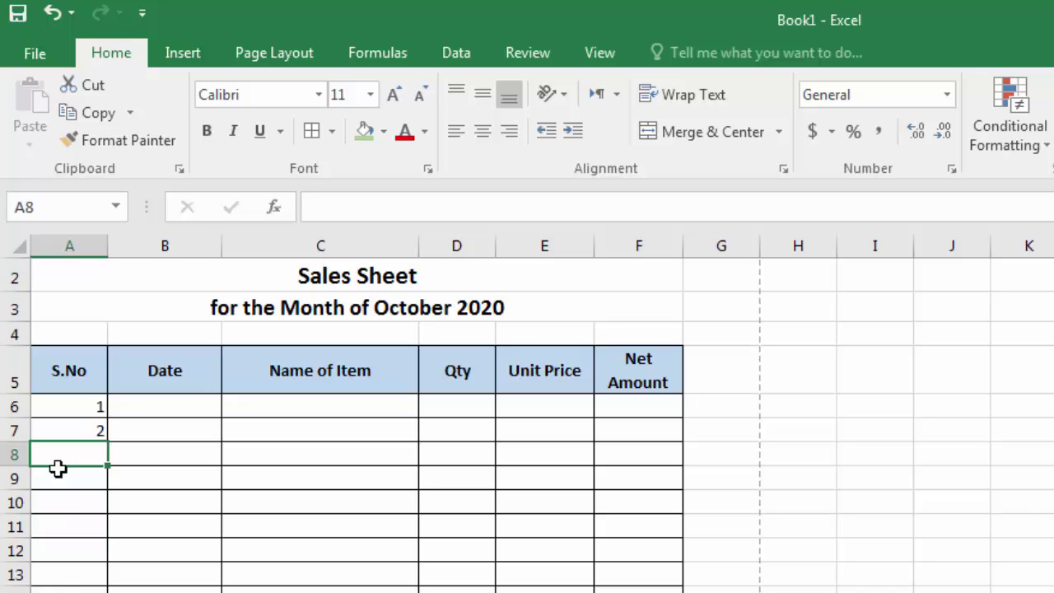
# - Select the serial numbers in A6:A7 and fill the series down the S.No column through 16 in A21
pyautogui.click(68, 408)
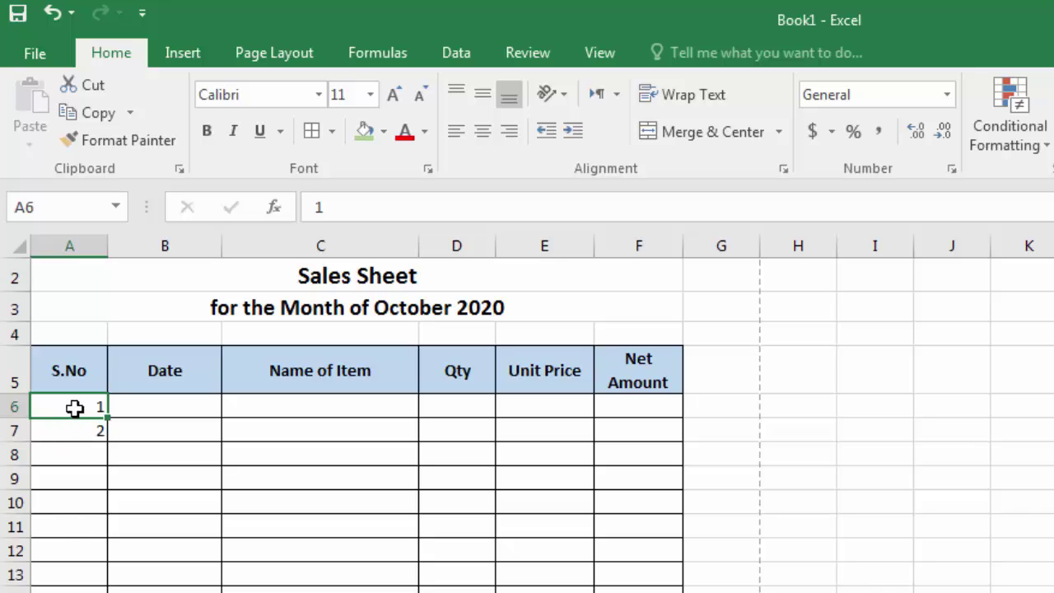
pyautogui.moveTo(73, 418); pyautogui.dragTo(74, 428)
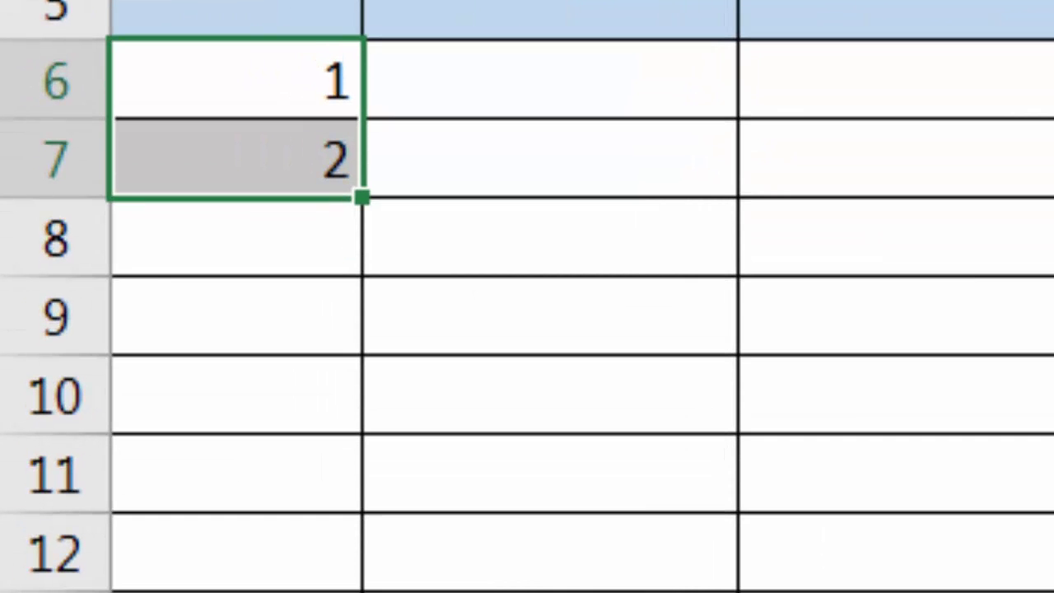
pyautogui.click(280, 105)
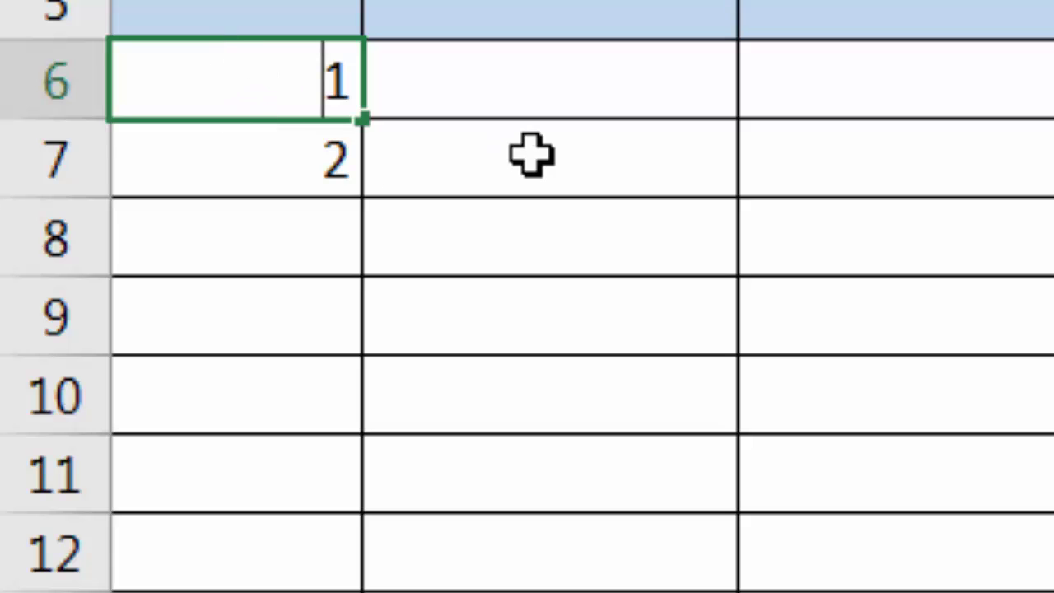
pyautogui.moveTo(532, 156); pyautogui.dragTo(313, 97)
pyautogui.click(353, 122)
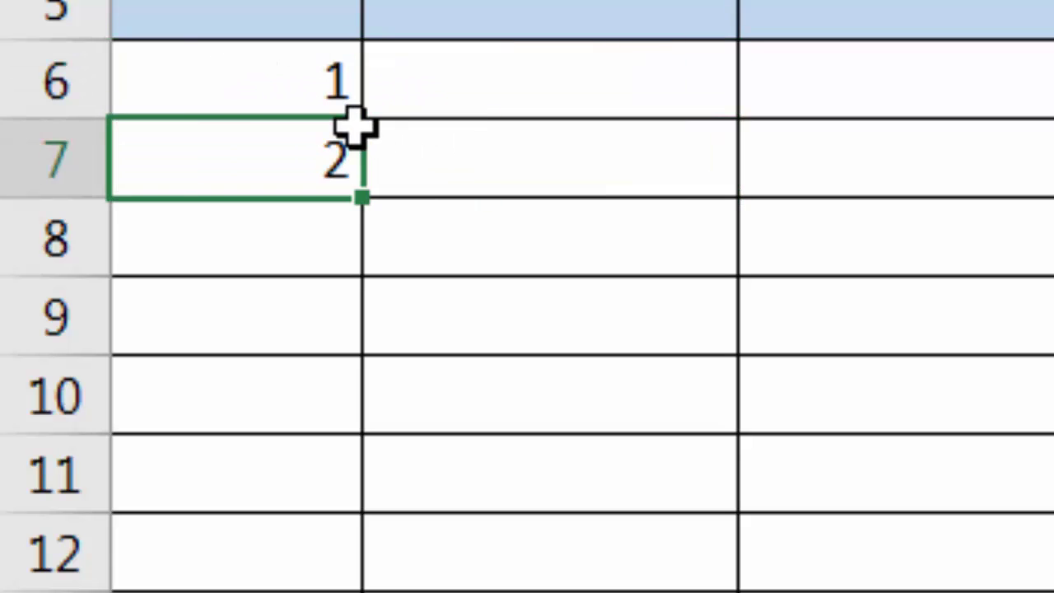
pyautogui.click(247, 85)
pyautogui.moveTo(247, 94); pyautogui.dragTo(247, 160)
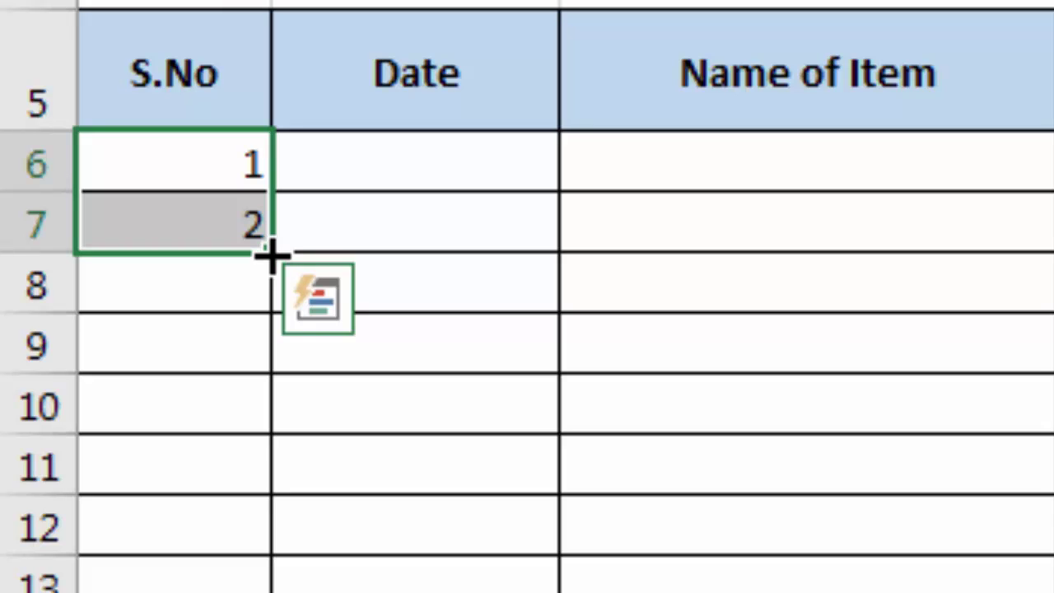
pyautogui.moveTo(272, 257); pyautogui.dragTo(287, 592)
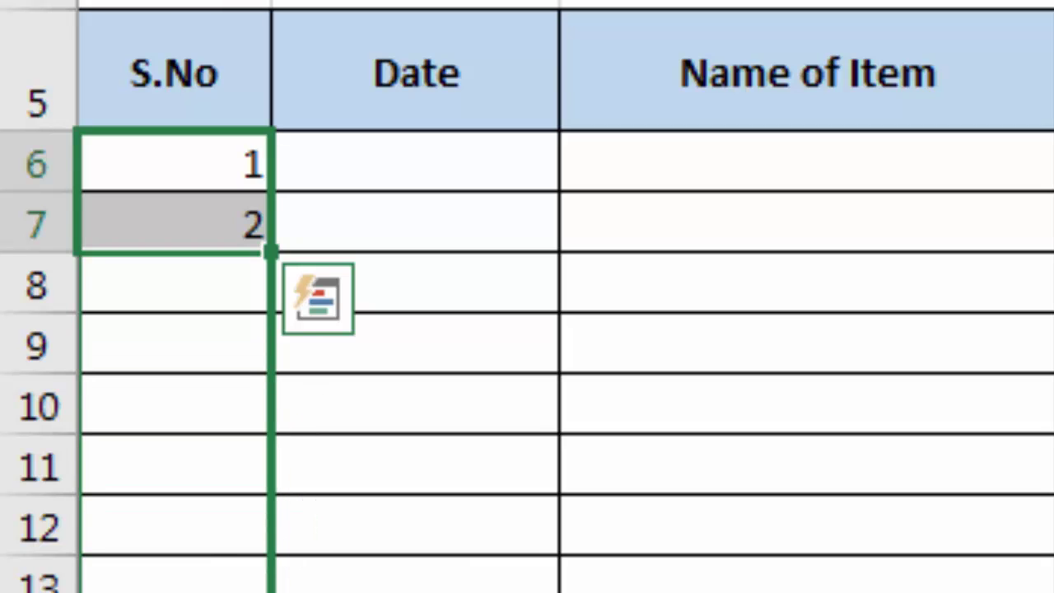
pyautogui.moveTo(287, 592); pyautogui.dragTo(287, 592)
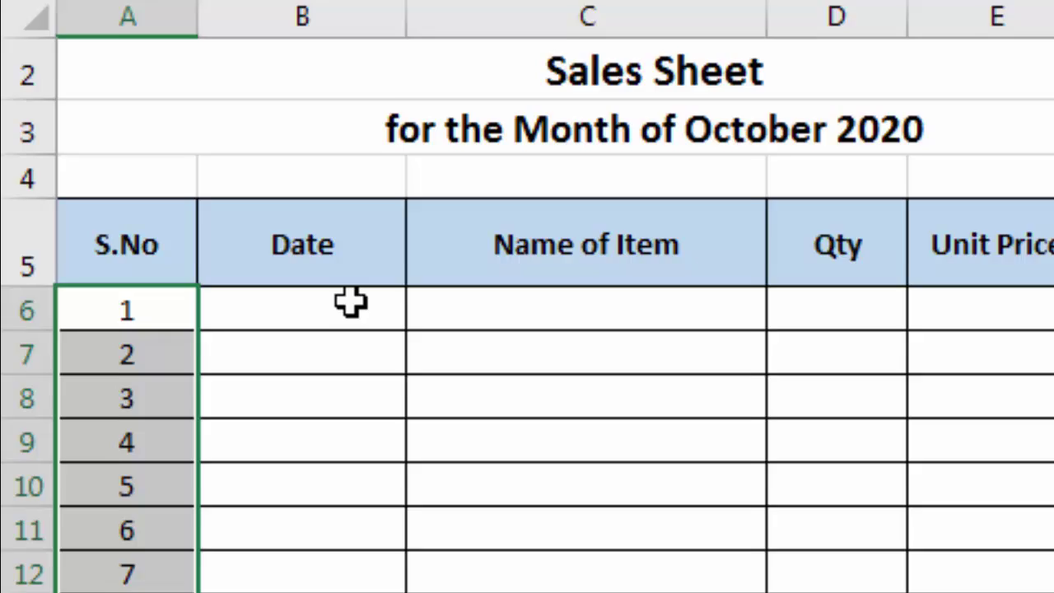
pyautogui.click(351, 303)
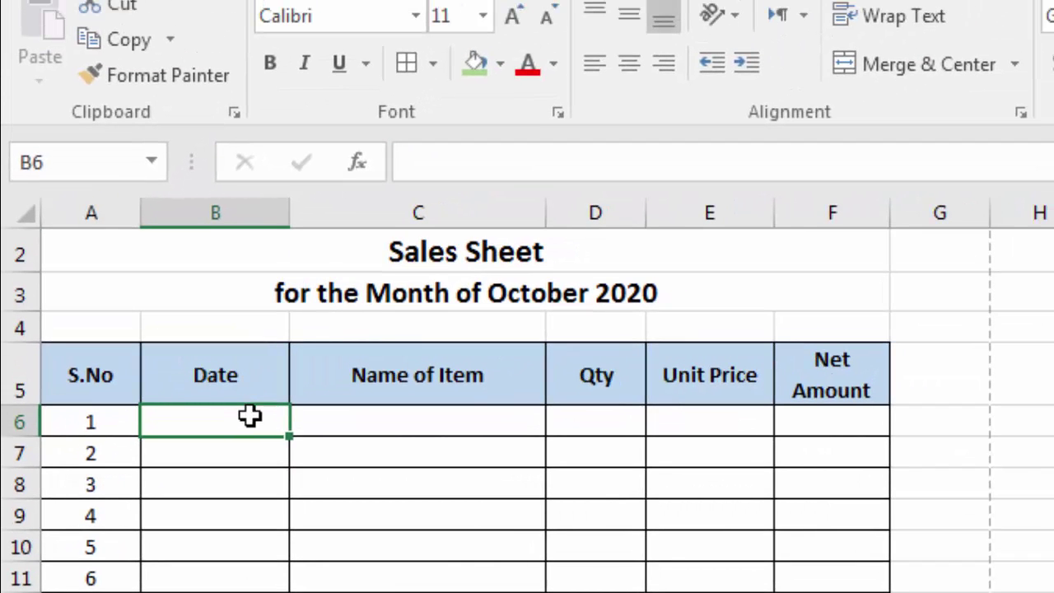
pyautogui.press('Tab')
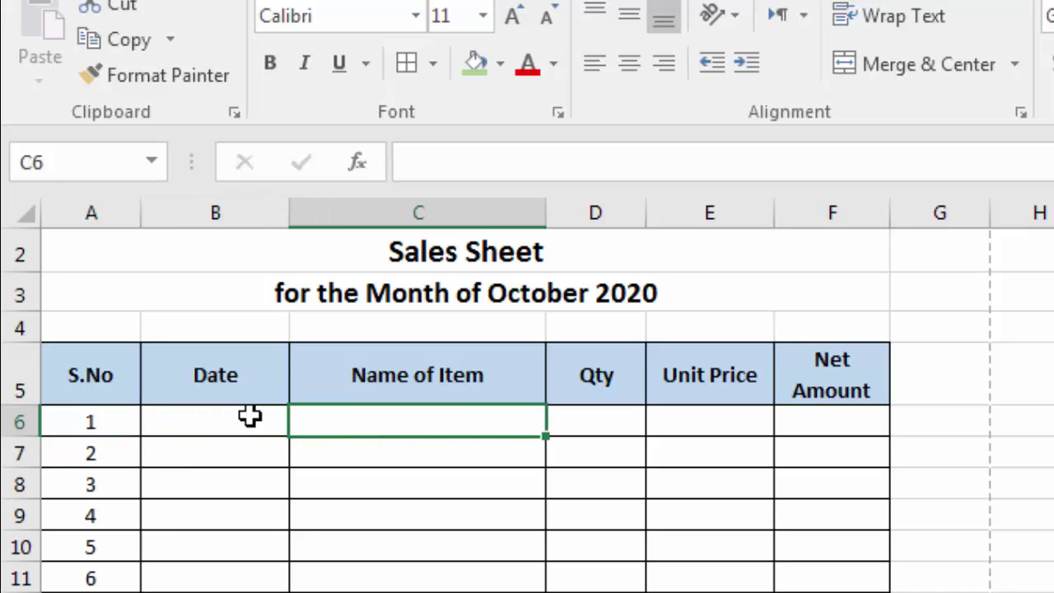
pyautogui.press('Tab')
pyautogui.press('Tab')
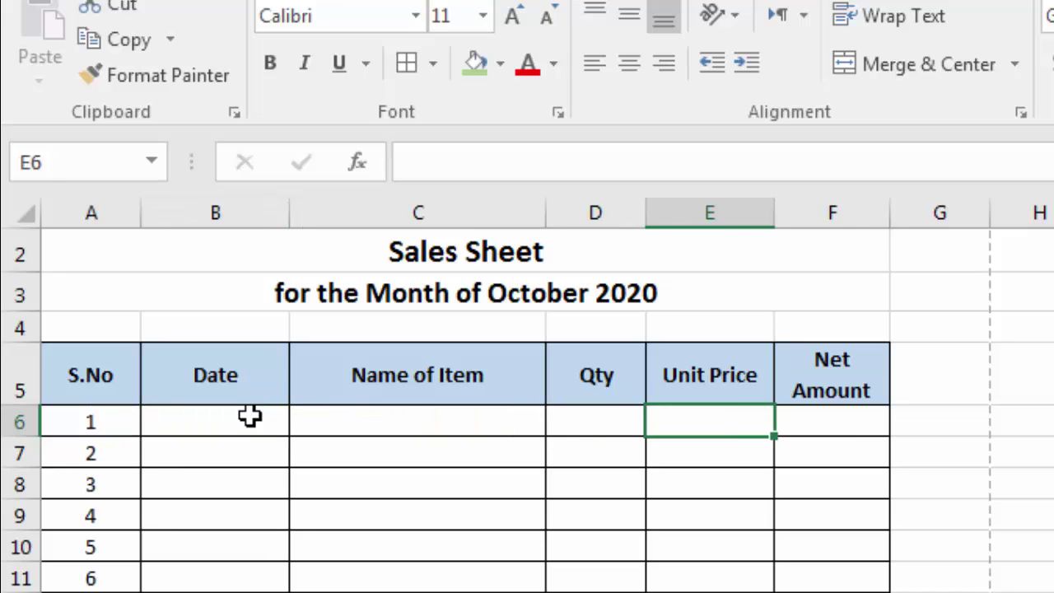
pyautogui.press('Tab')
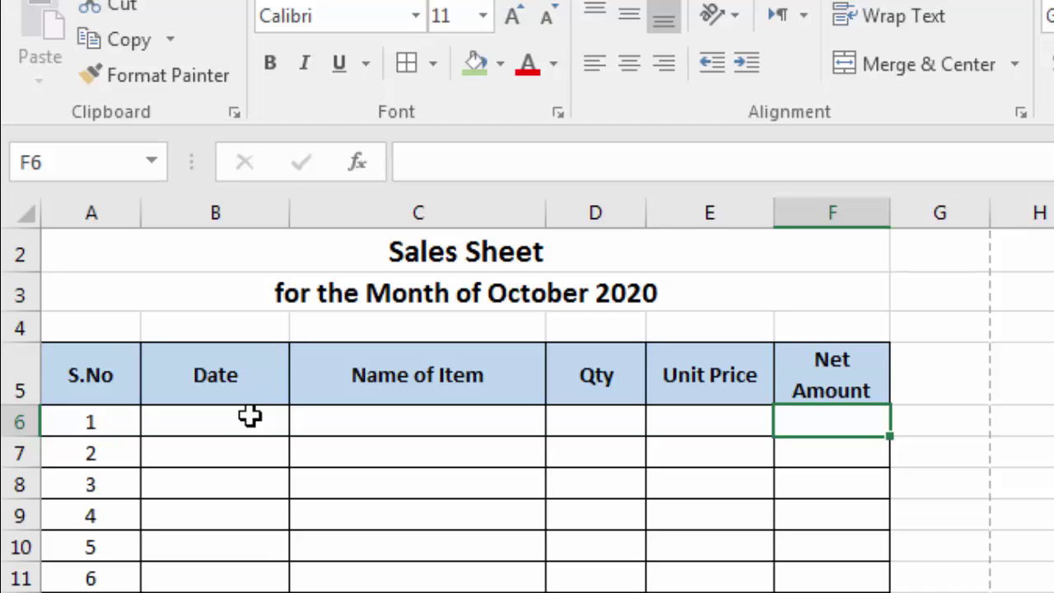
# - Enter the date 10/01/20 in B6 for the first sales entry
pyautogui.click(235, 419)
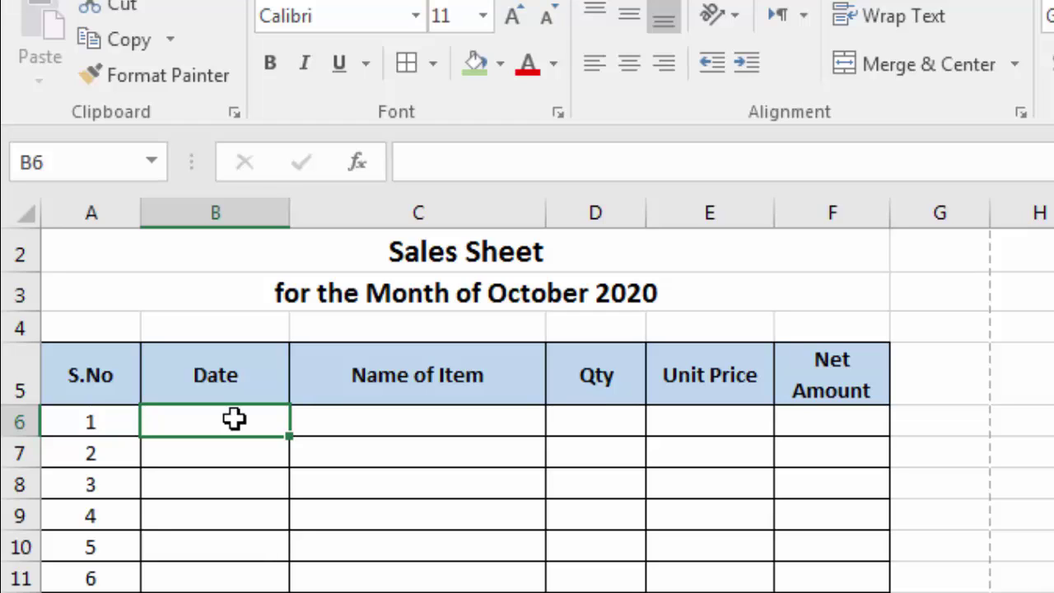
pyautogui.write('10')
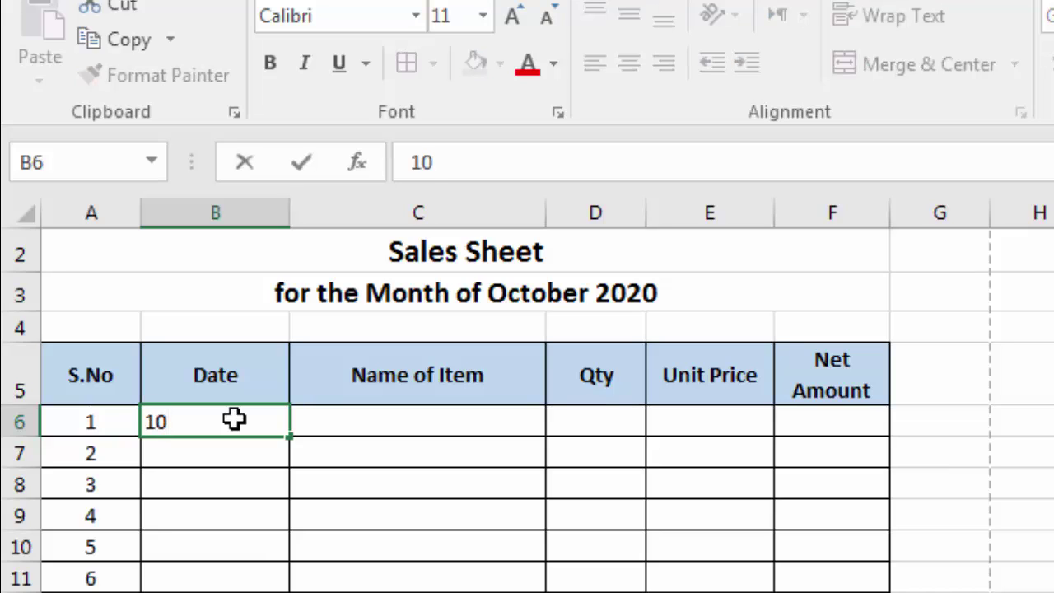
pyautogui.write('/01')
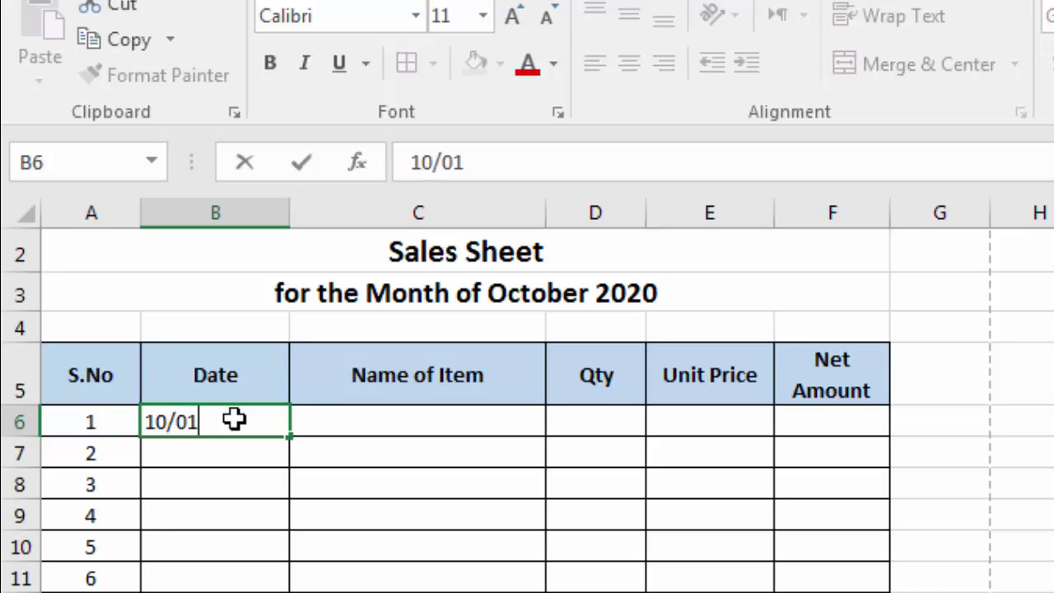
pyautogui.write('/20')
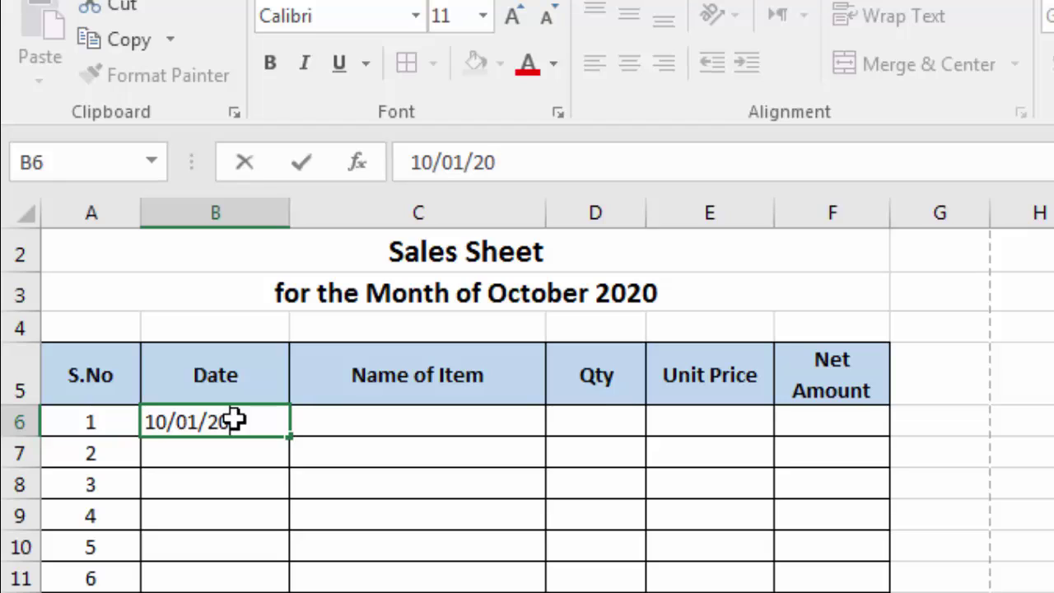
pyautogui.press('Return')
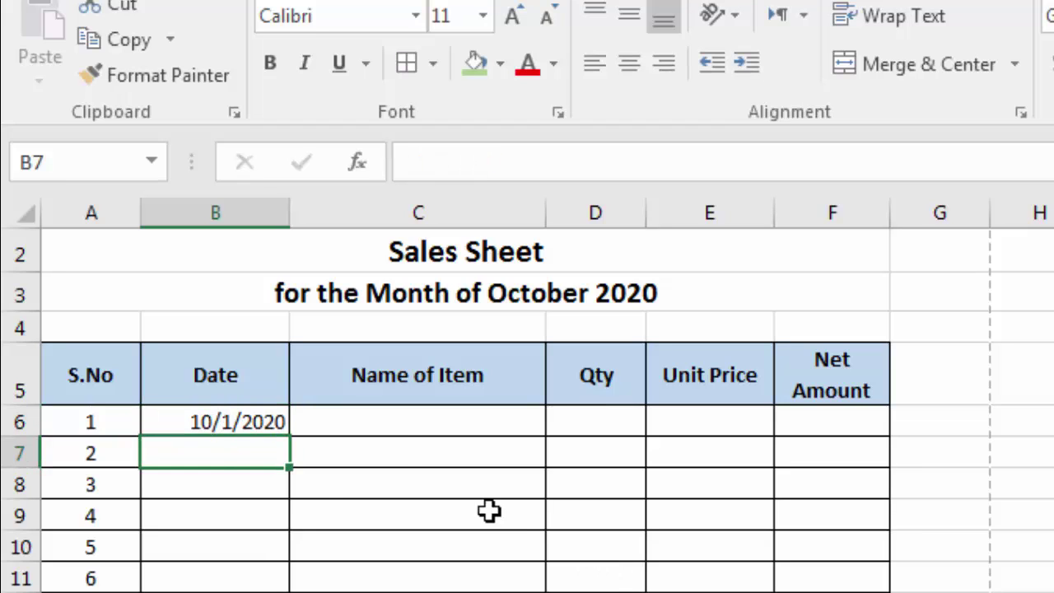
# - Complete the first entry in row 6 with item name Keyboard, quantity 15 and unit price 670
pyautogui.click(369, 421)
pyautogui.write('Keyboard')
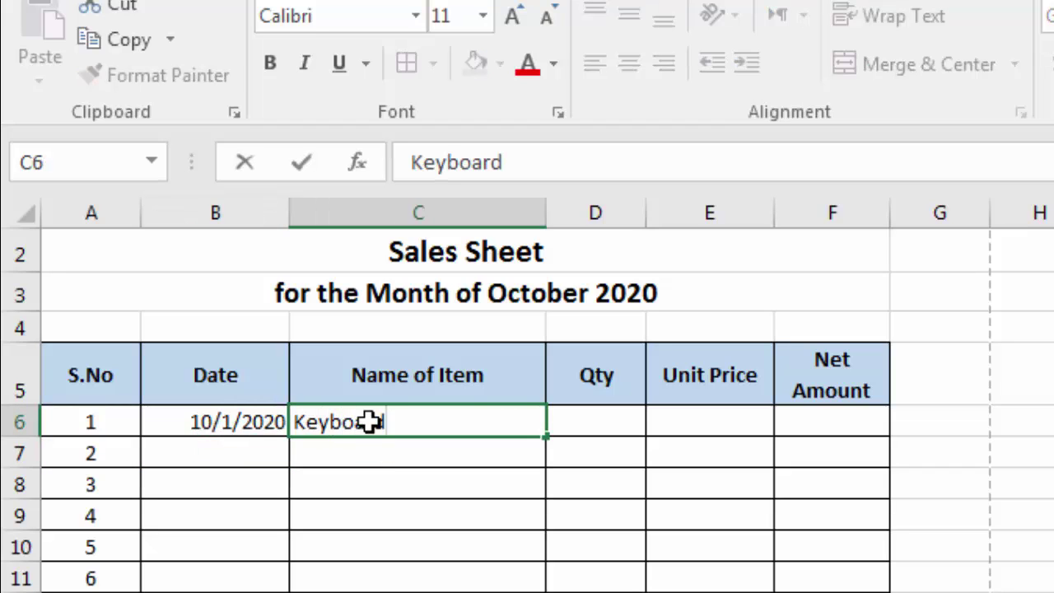
pyautogui.press('Tab')
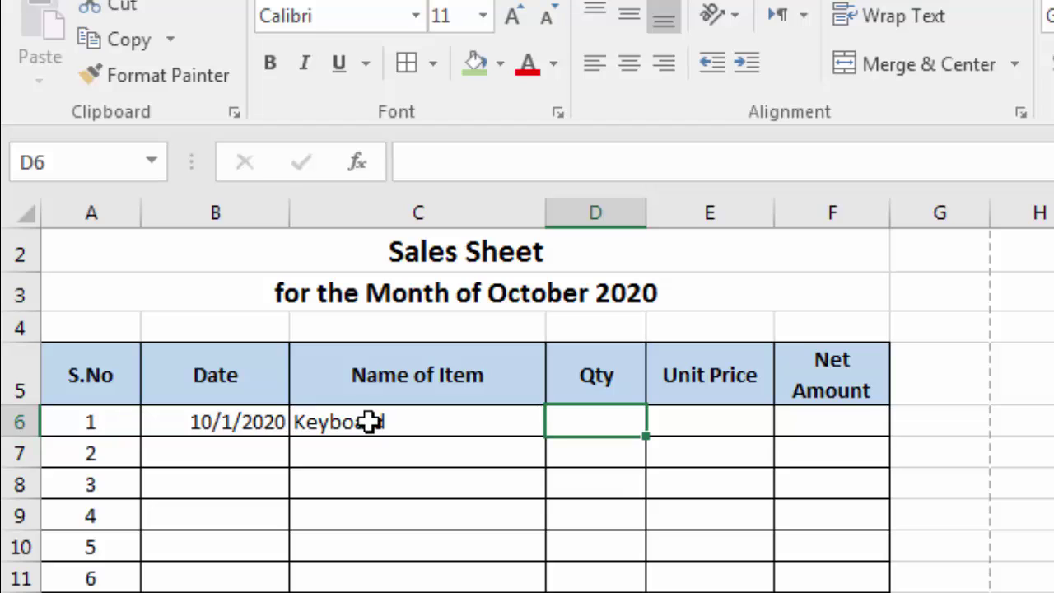
pyautogui.write('15')
pyautogui.press('Tab')
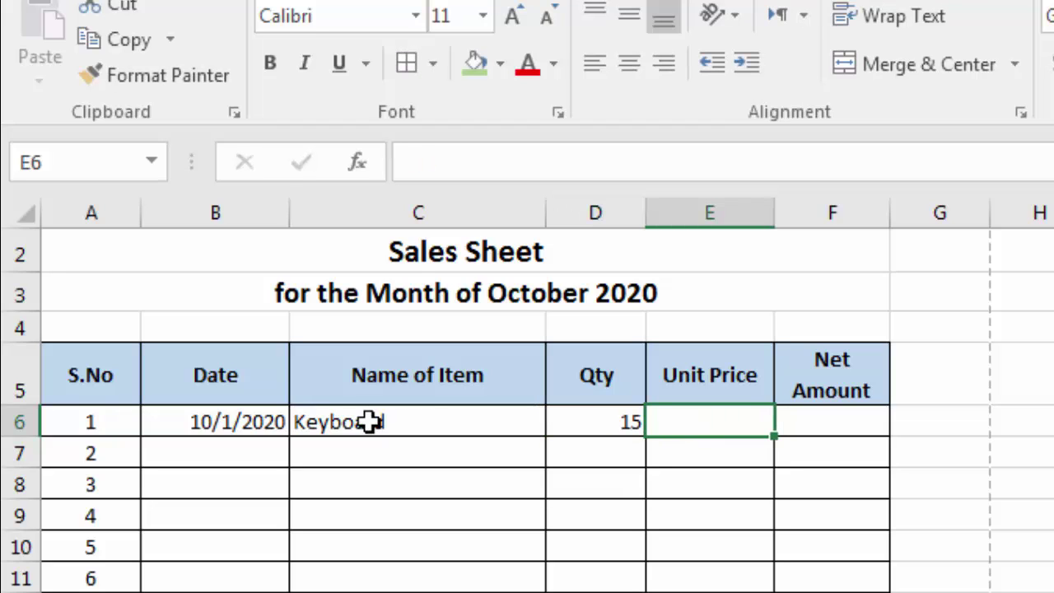
pyautogui.write('670')
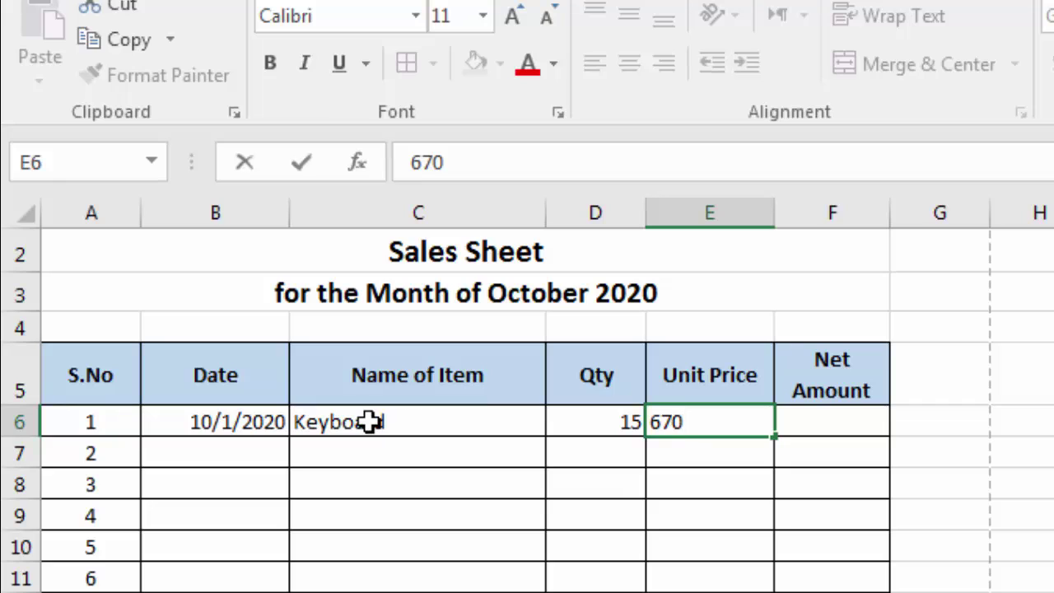
pyautogui.press('Tab')
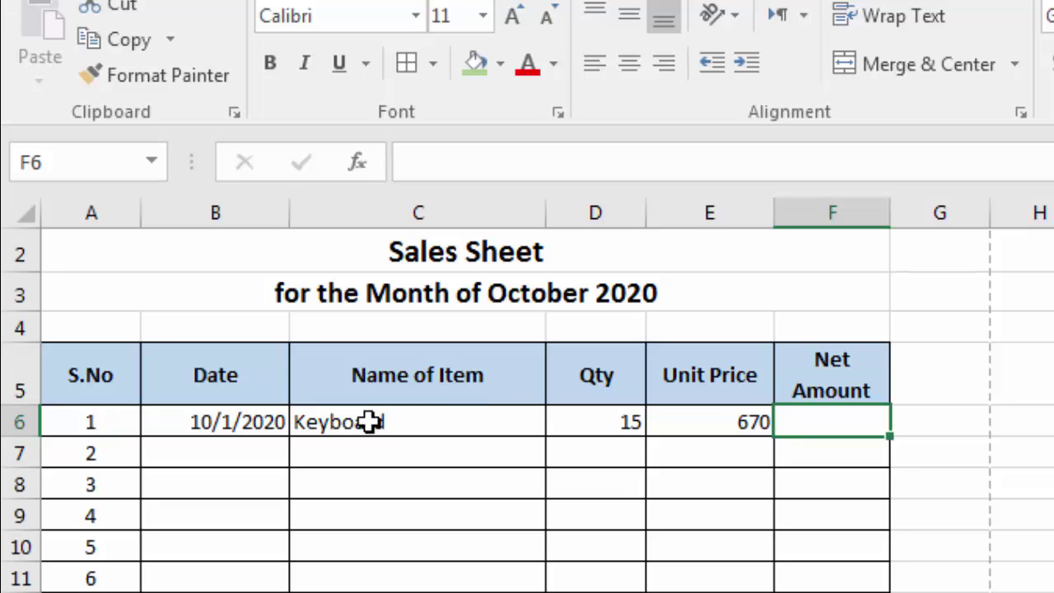
# - Calculate the Net Amount in F6 with the formula =15*670, and reselect the cell to check its formula
pyautogui.write('=1')
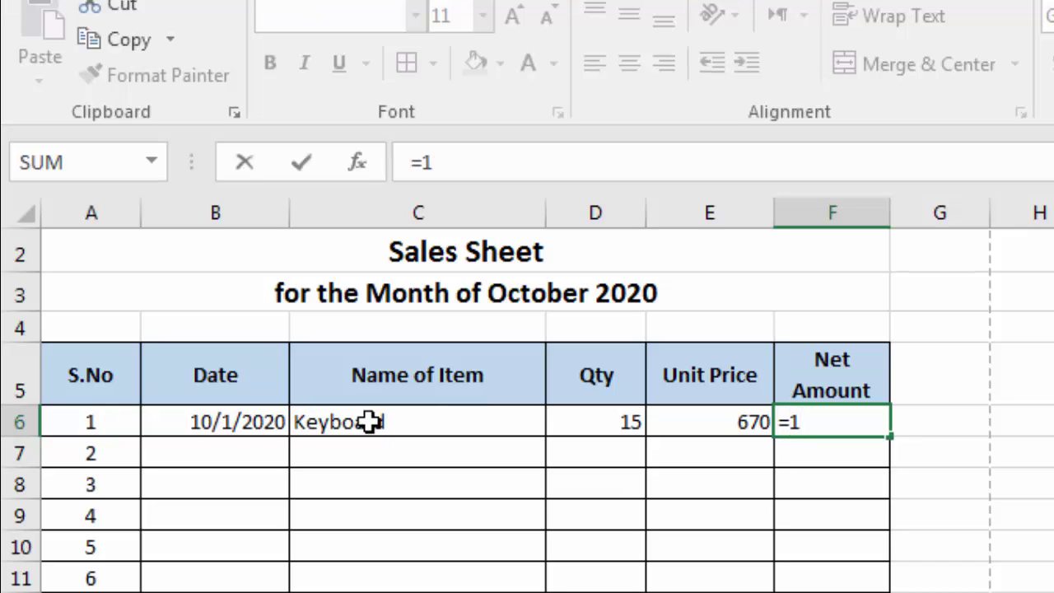
pyautogui.write('5*670')
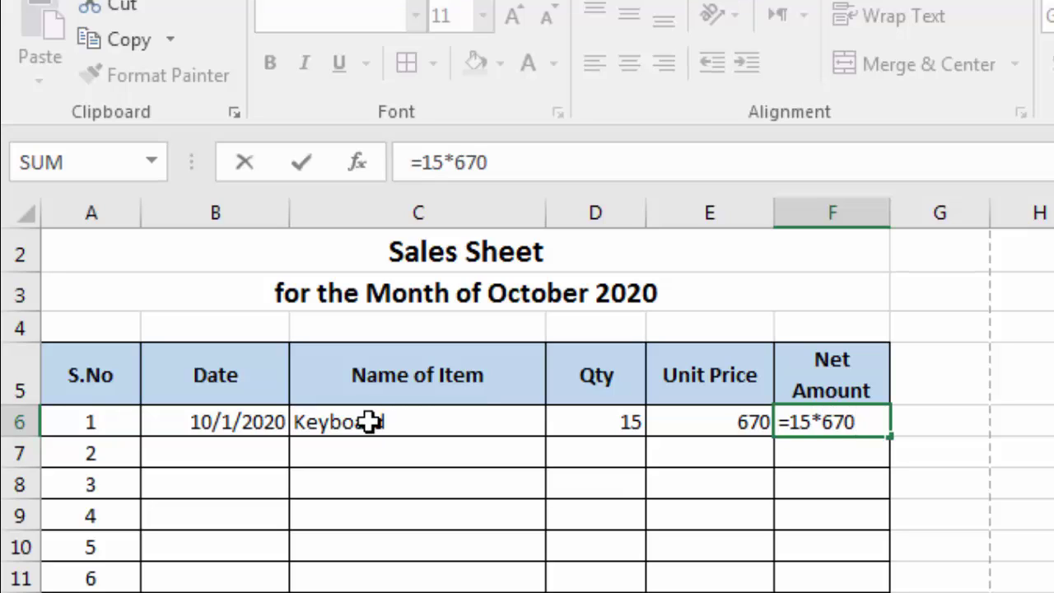
pyautogui.press('Return')
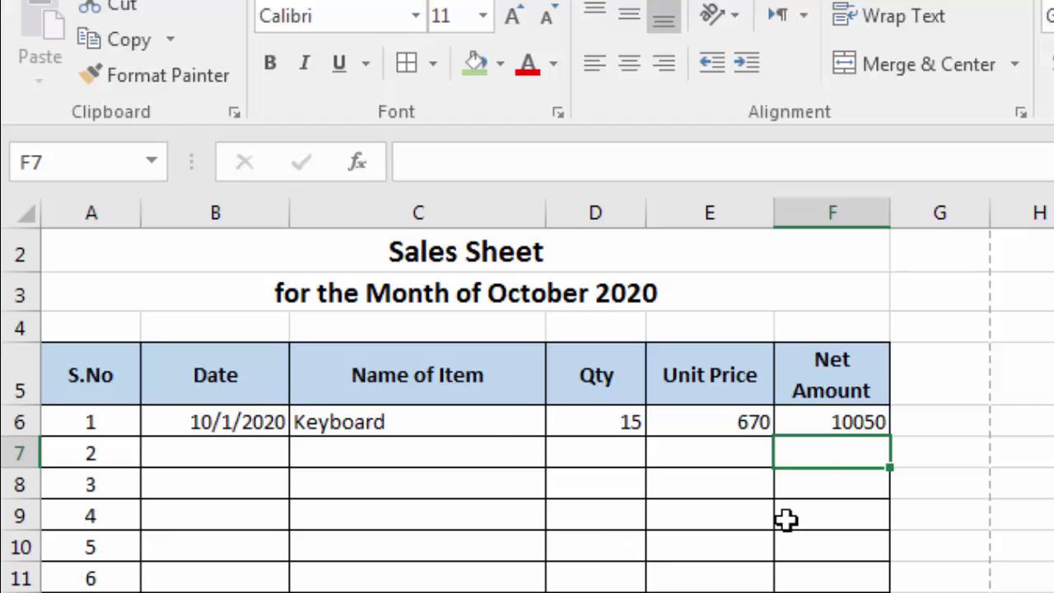
pyautogui.click(841, 423)
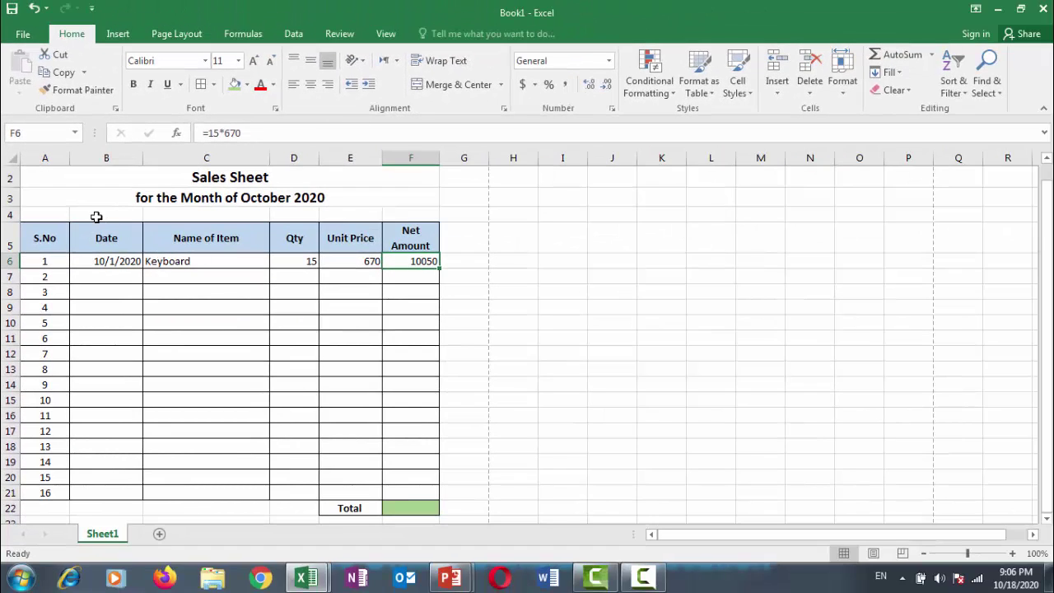
# - Save the workbook to the Desktop under the file name FirstWorkSheet as an Excel Workbook
pyautogui.click(22, 37)
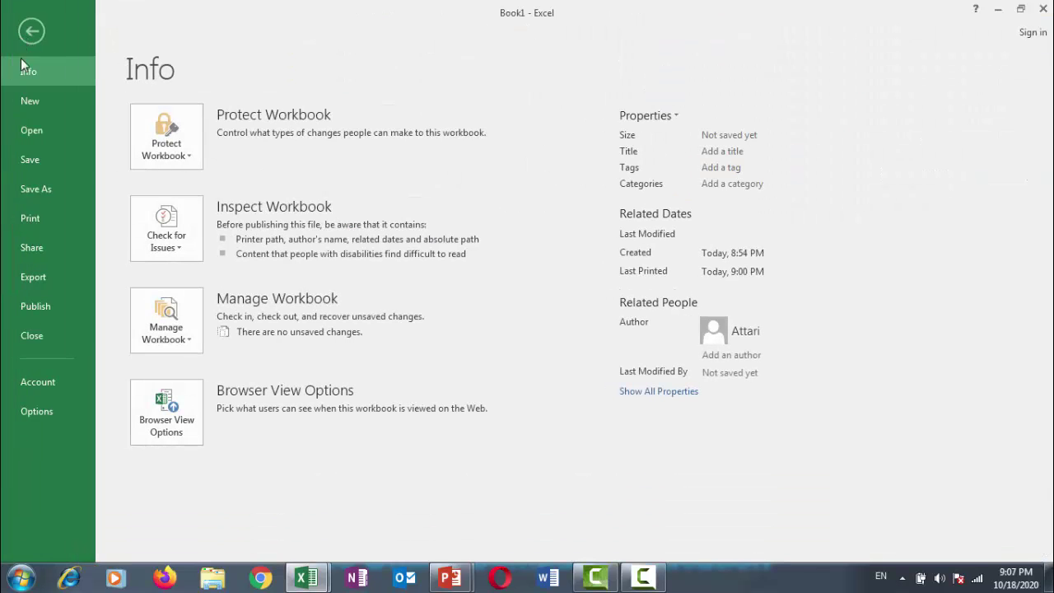
pyautogui.click(48, 189)
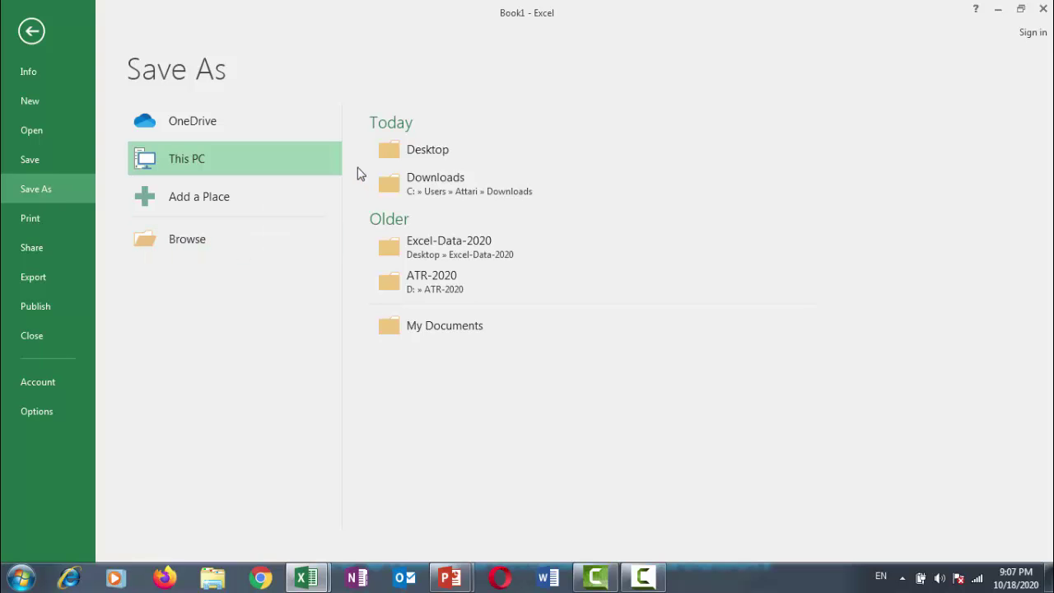
pyautogui.click(410, 149)
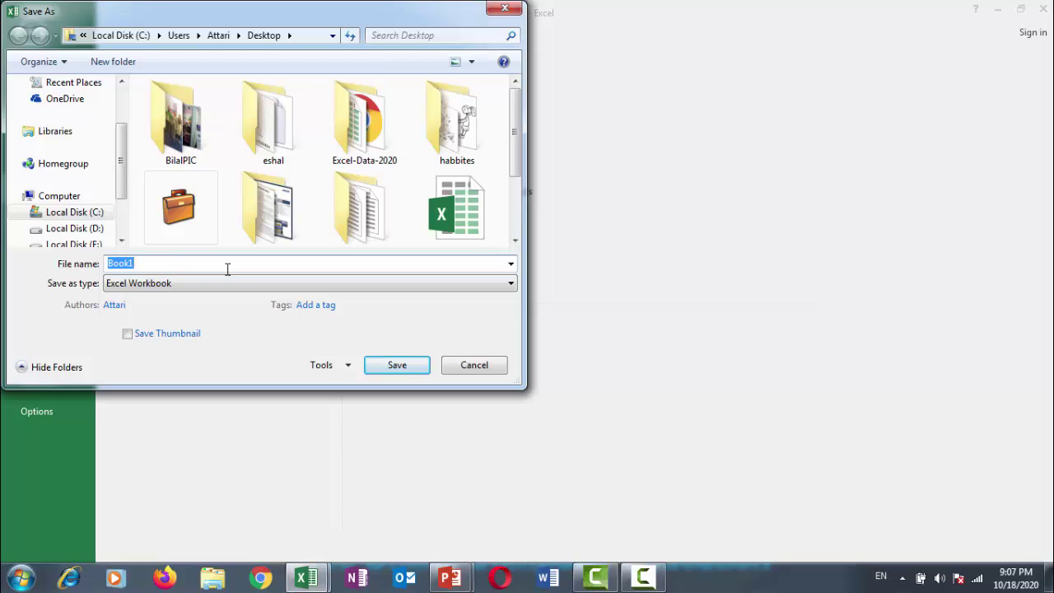
pyautogui.write('FirstWorks')
pyautogui.press('BackSpace')
pyautogui.write('Sheet')
pyautogui.press('Return')
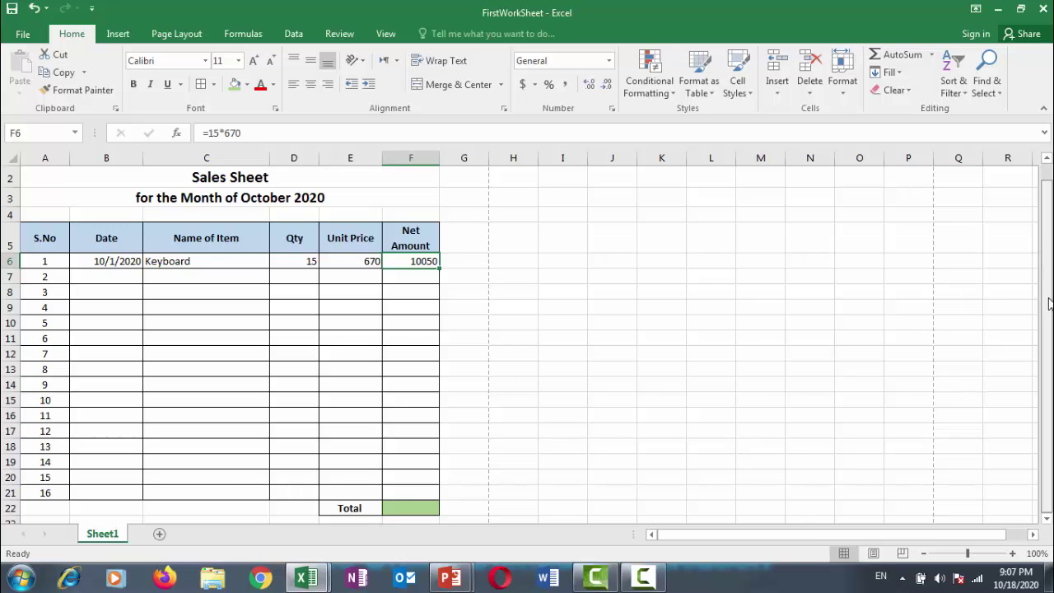
pyautogui.moveTo(1047, 306)
pyautogui.mouseDown()
pyautogui.moveTo(1052, 195)
pyautogui.moveTo(1053, 305)
pyautogui.mouseUp()
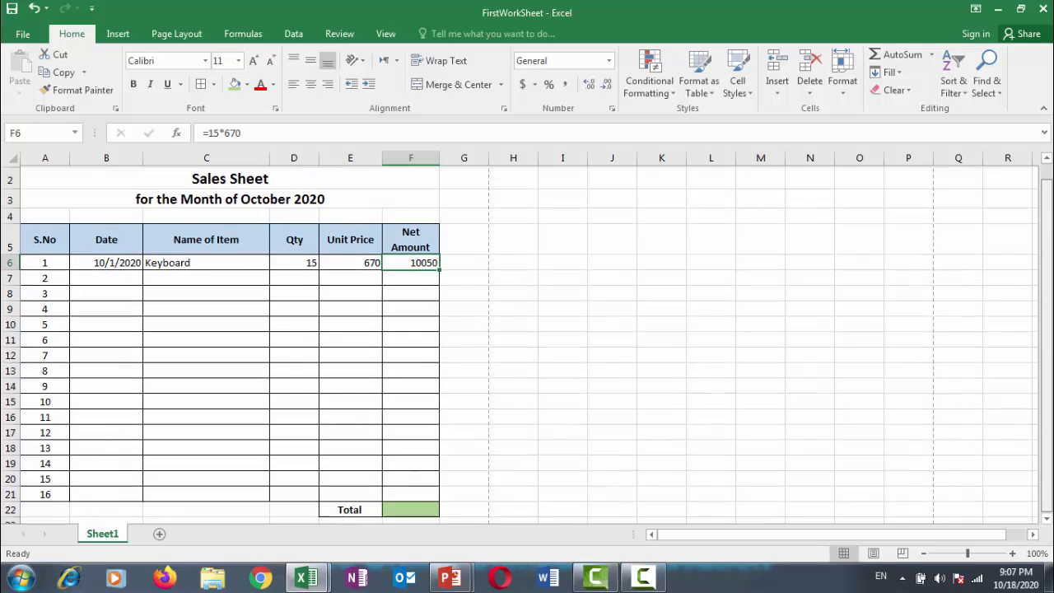